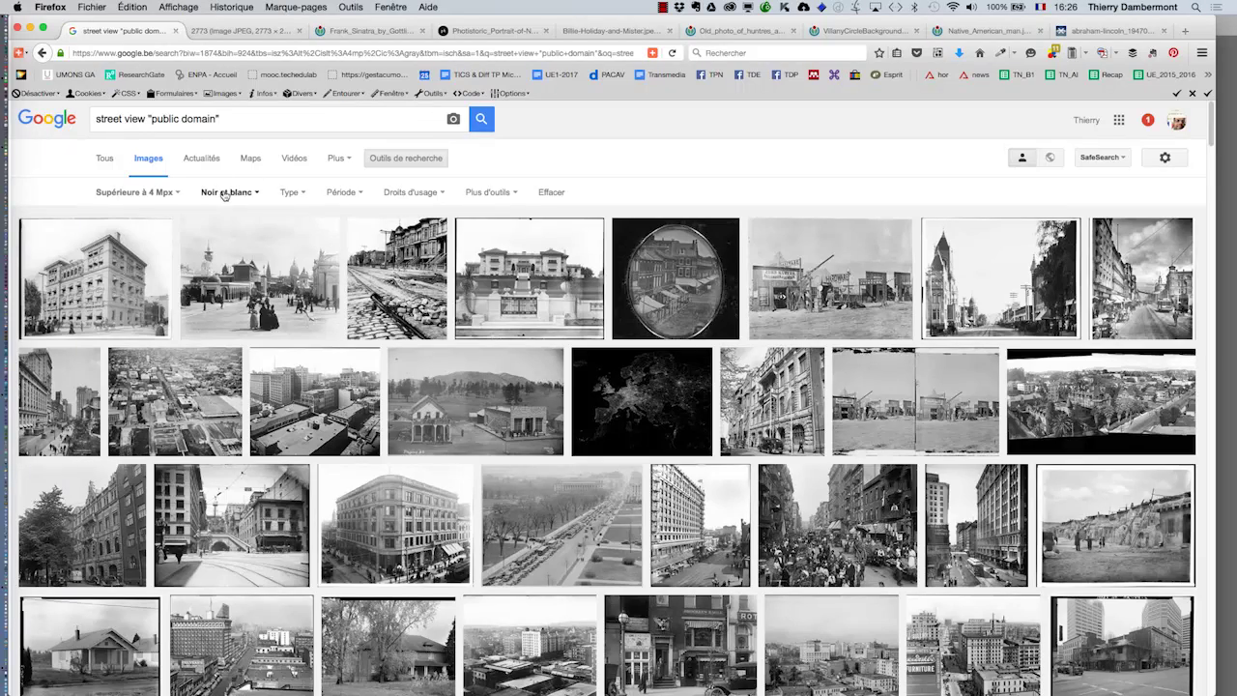
Step: Filter the street view "public domain" image results to colour photos larger than 2 Mpx
click(228, 193)
click(221, 230)
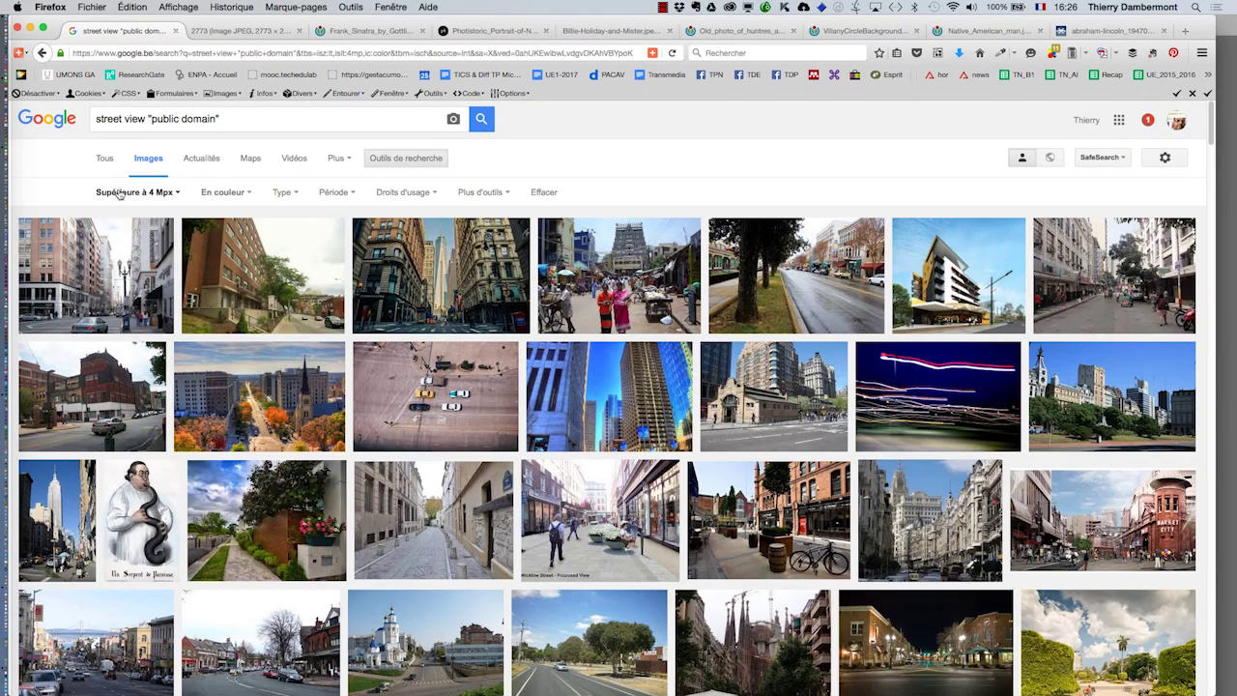
click(135, 192)
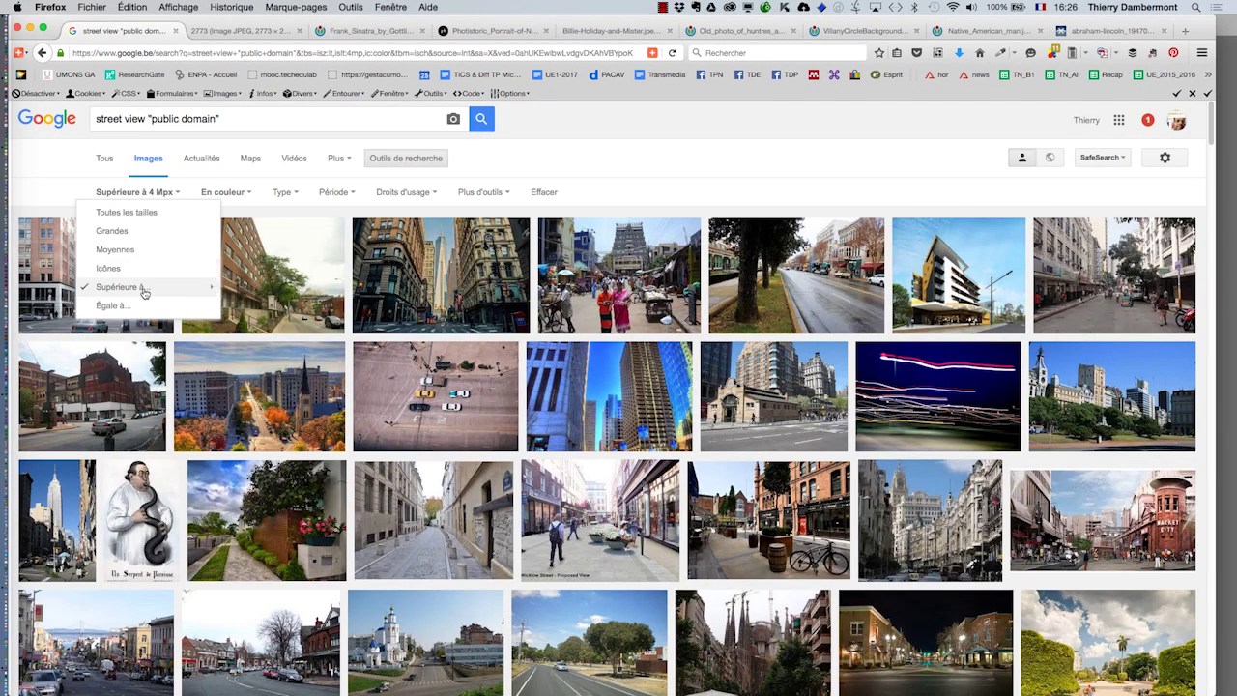
click(290, 319)
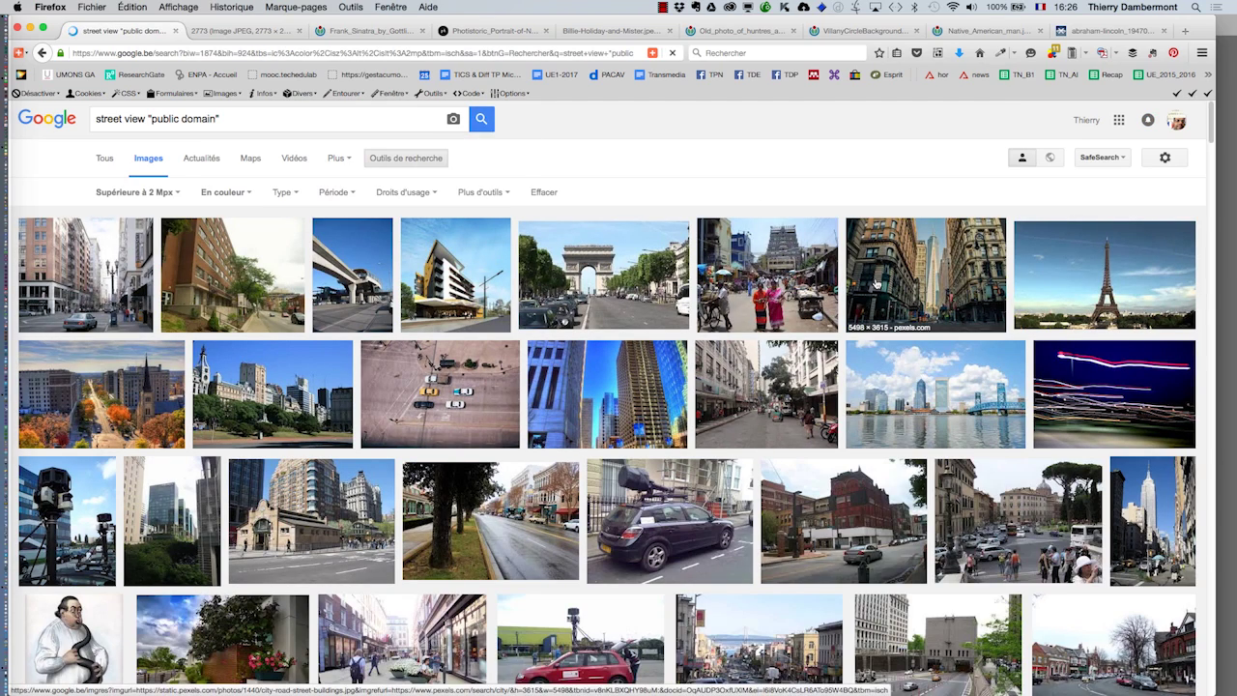
Step: Scroll down the results and open the tree-lined Arkansas street photo
scroll(1011, 346, down, 1)
scroll(1005, 346, down, 1)
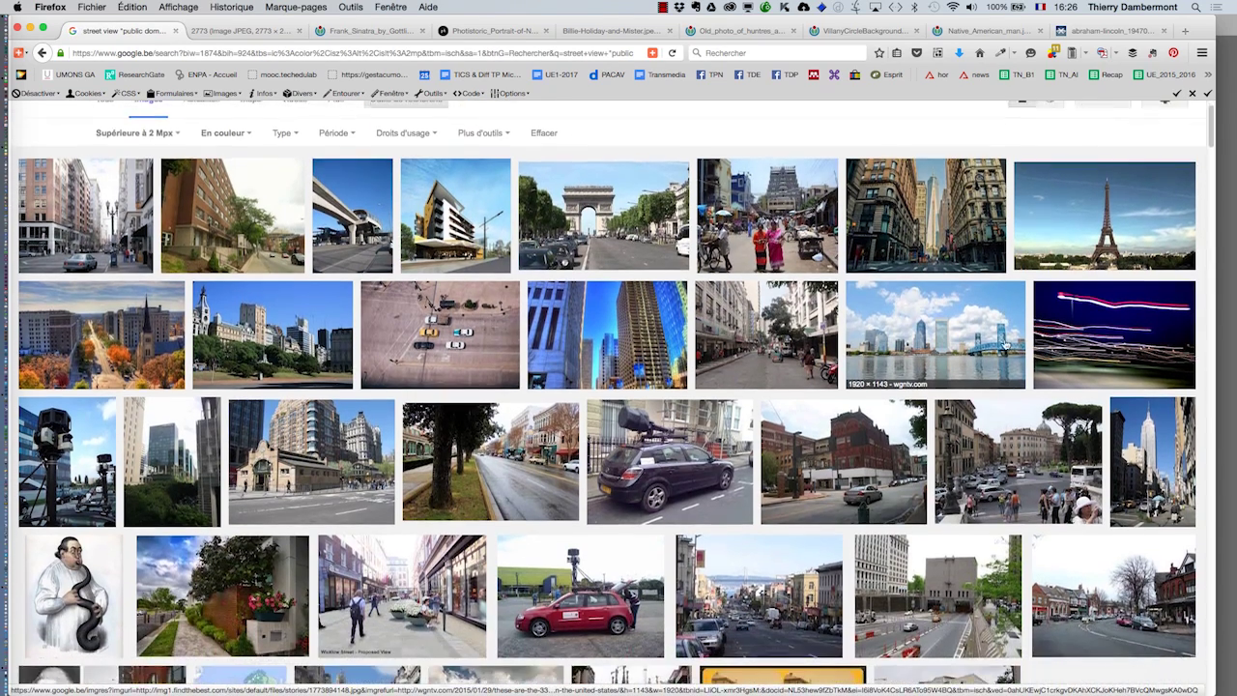
scroll(1003, 346, down, 1)
scroll(1000, 346, down, 1)
scroll(1000, 346, down, 3)
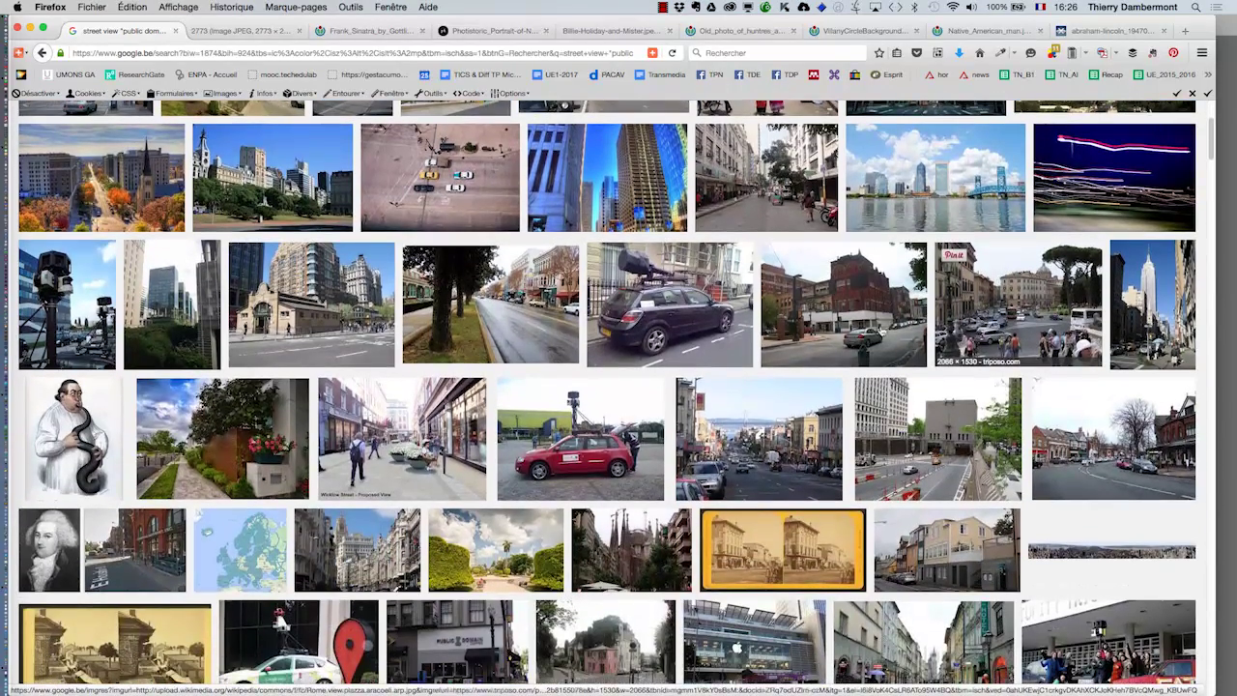
click(672, 321)
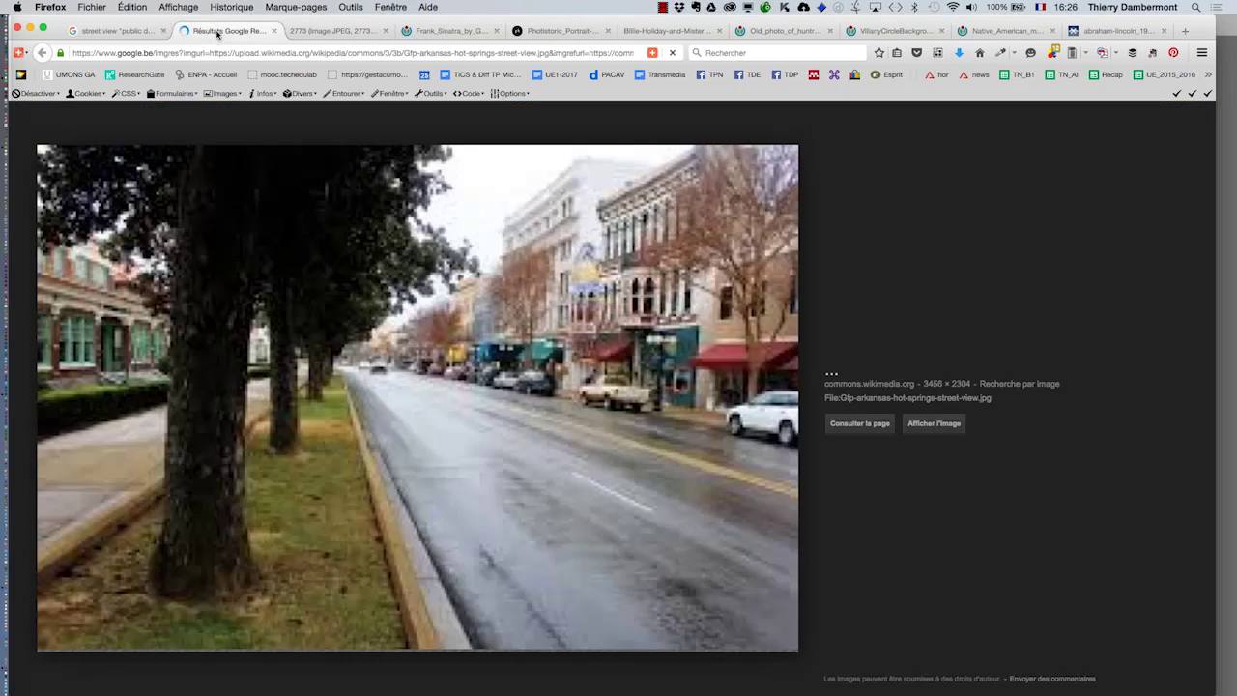
Step: Display the Arkansas street photo at full size in Firefox
key(ctrl+Tab)
click(954, 421)
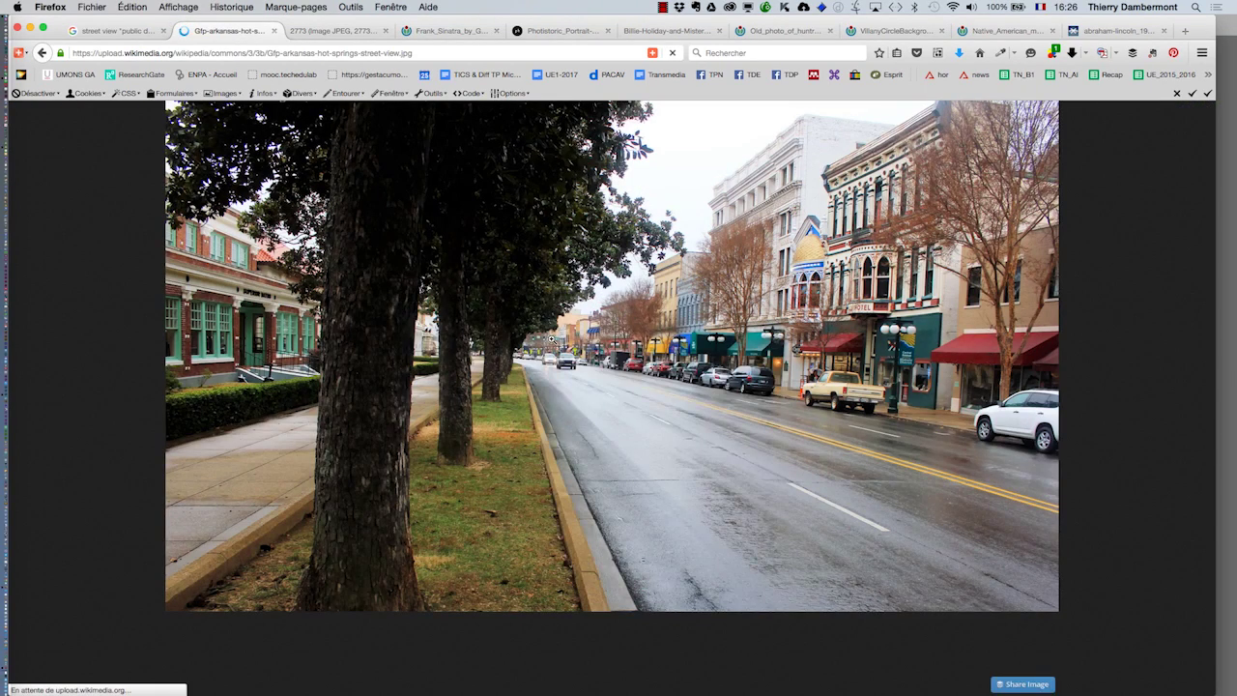
right_click(551, 339)
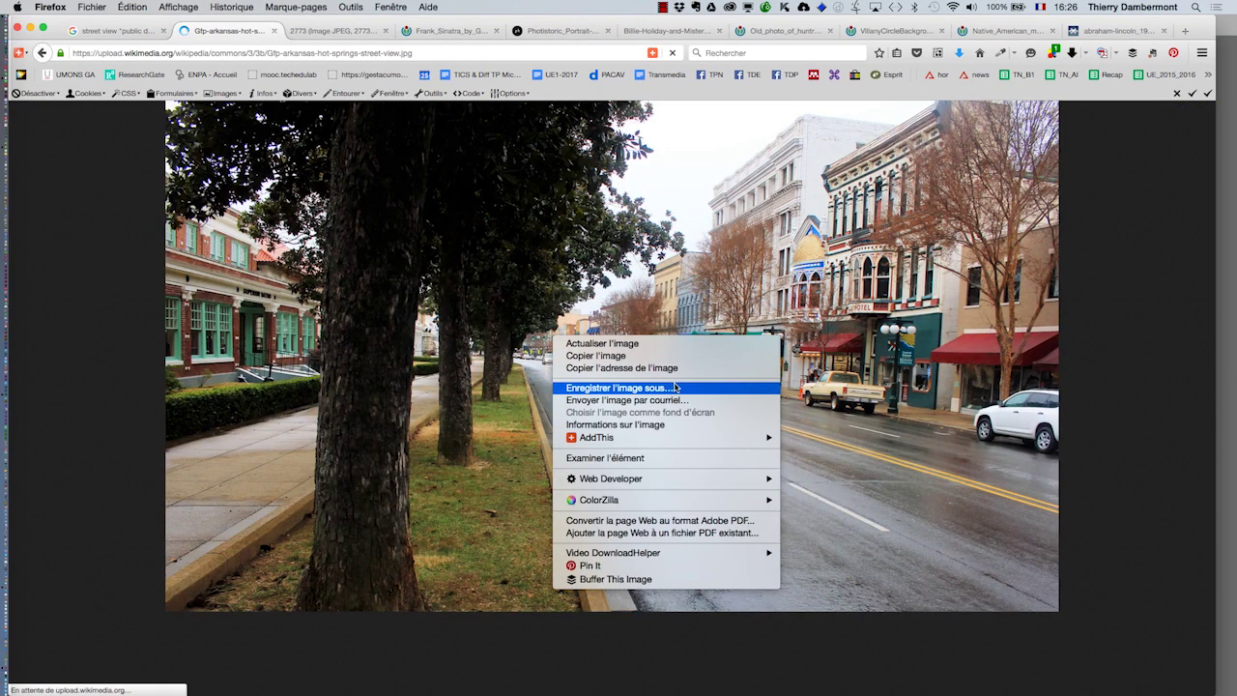
key(Escape)
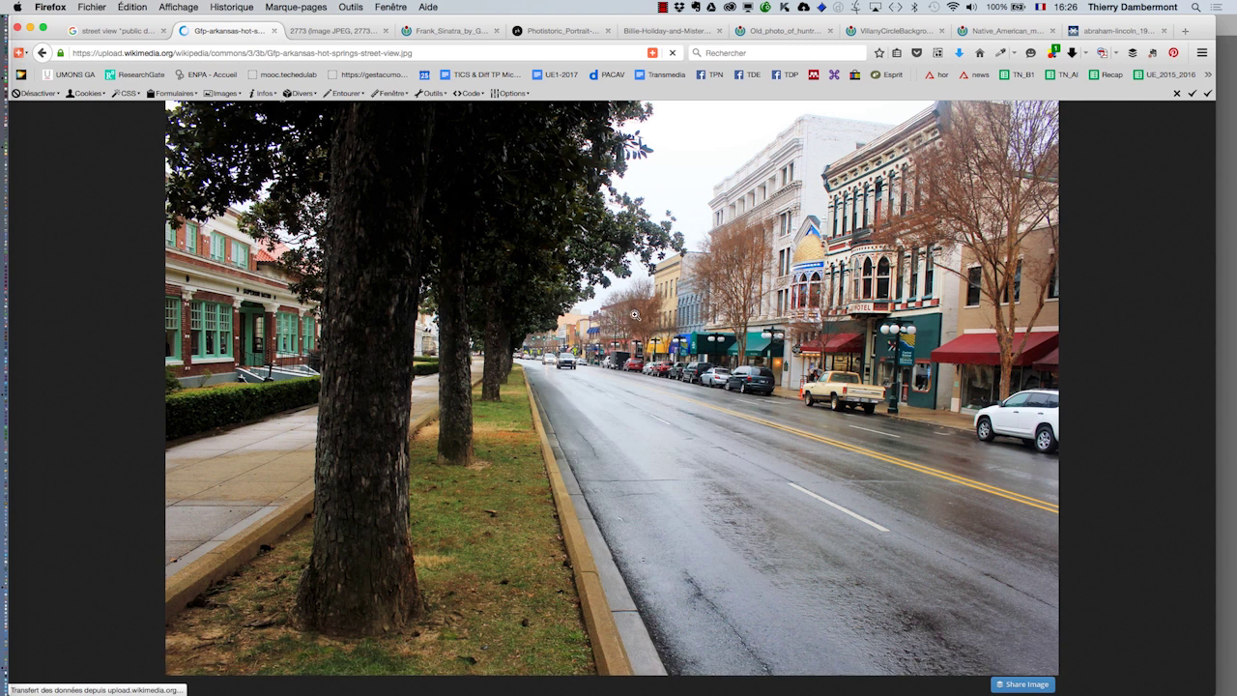
Step: Save the street photo into Desktop > PS pour les photographes > sélection rapide
right_click(629, 361)
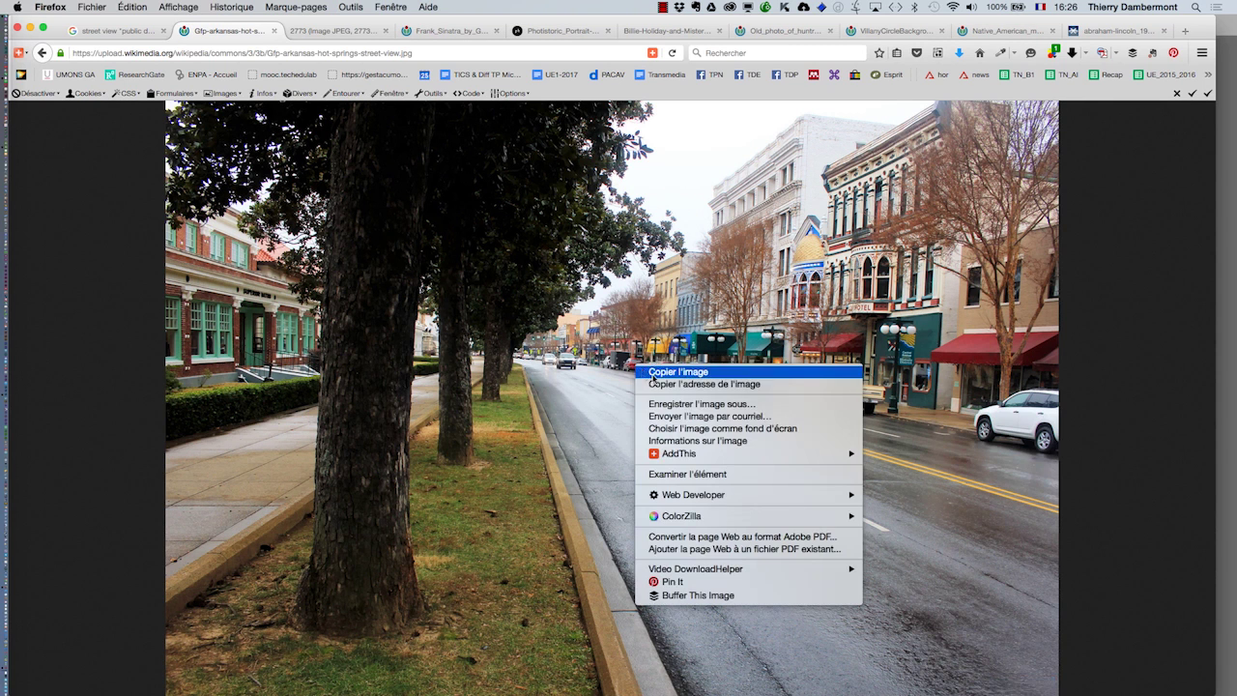
click(677, 406)
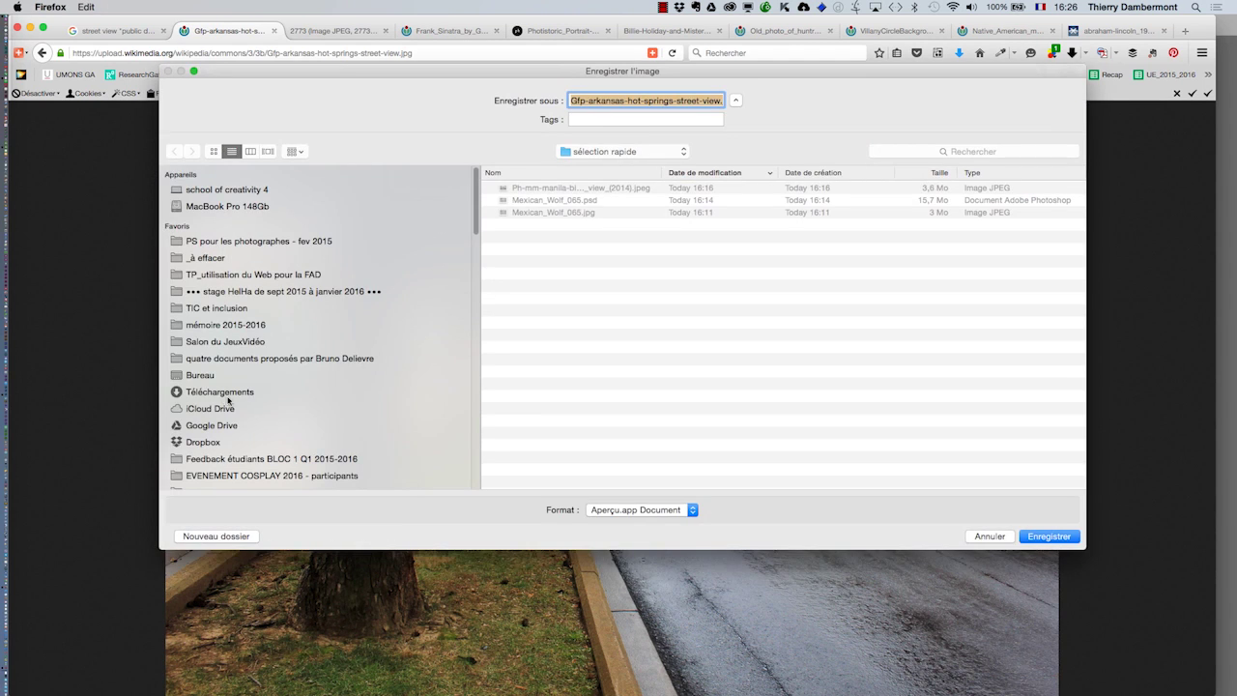
click(209, 376)
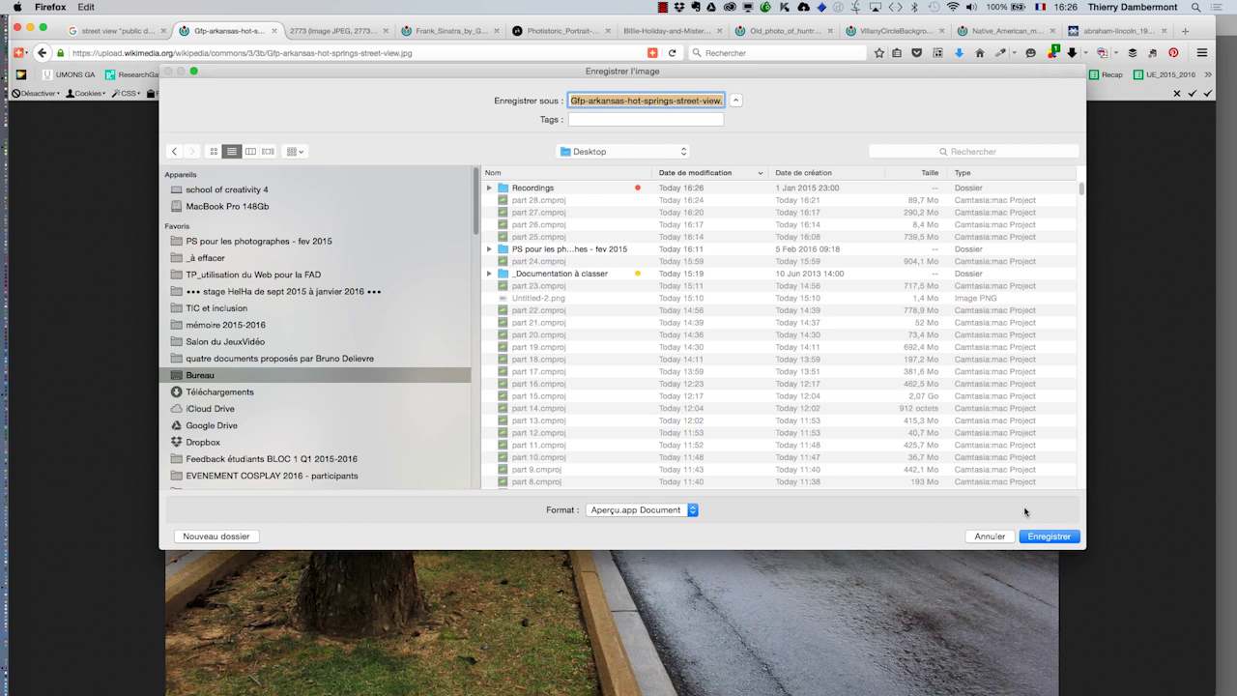
click(277, 245)
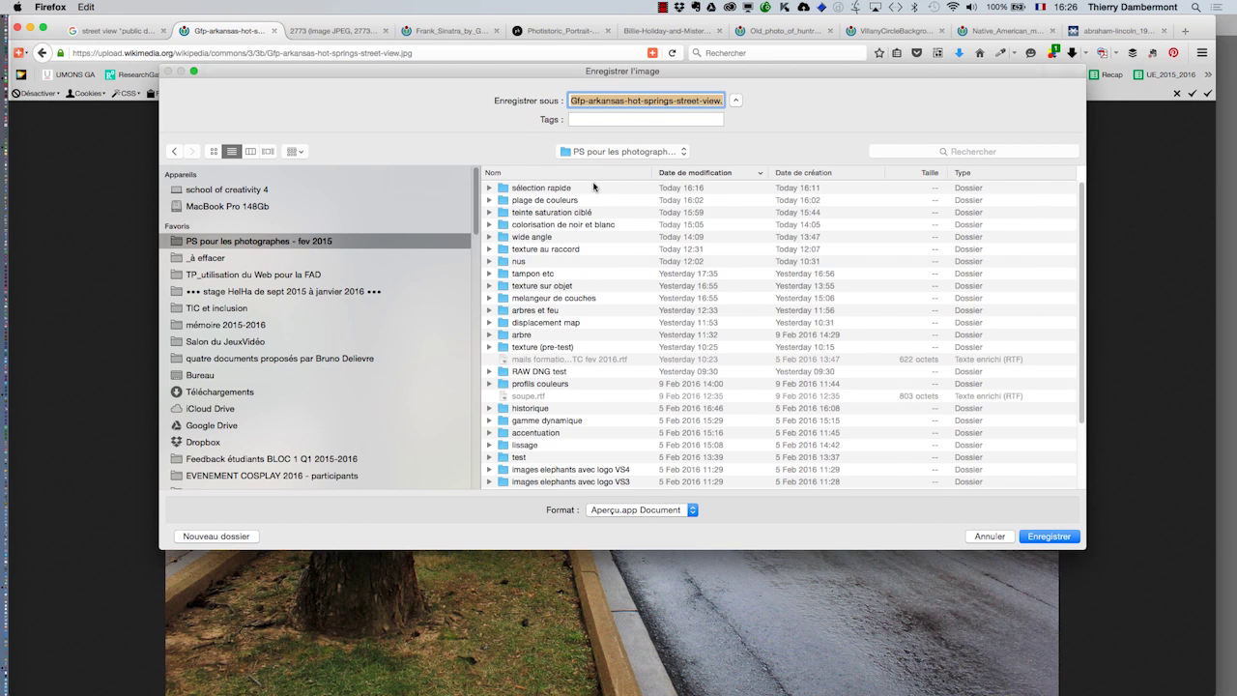
double_click(591, 187)
click(1047, 536)
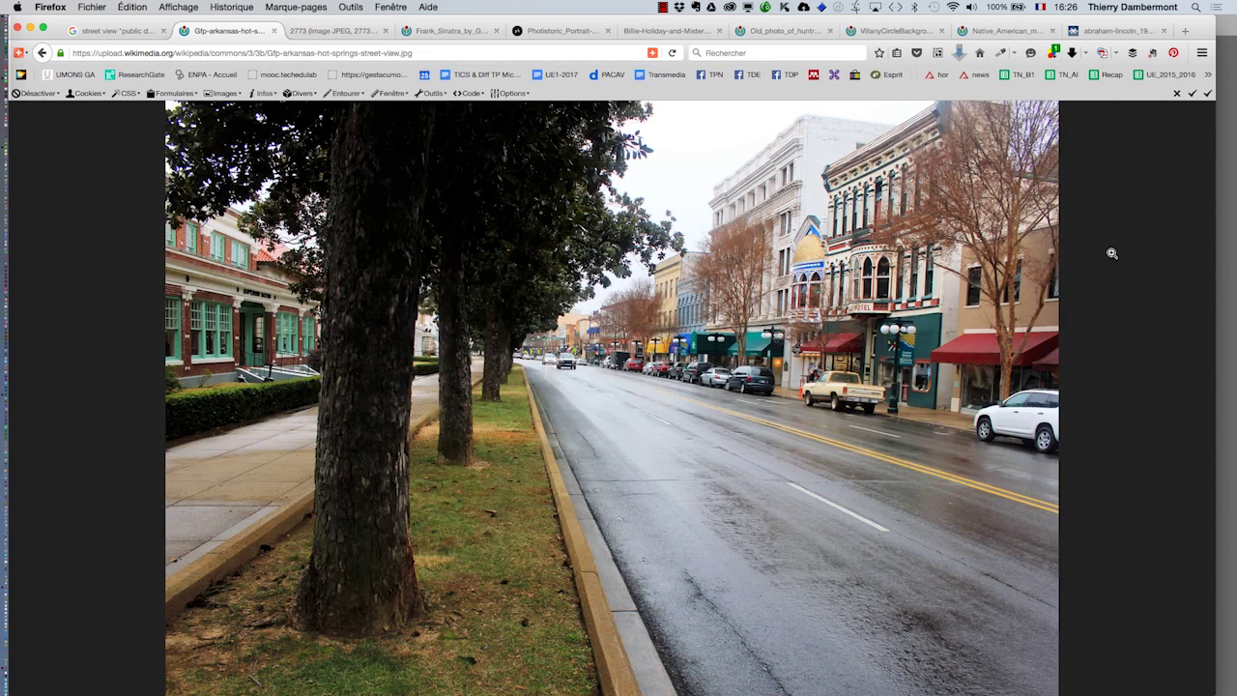
Step: Leave the browser and minimize its window
key(super+Tab)
key(super+shift+Tab)
click(30, 30)
Step: Open Gfp-arkansas…street-view.jpg in Photoshop, dismissing the colour profile warning
key(super+Tab)
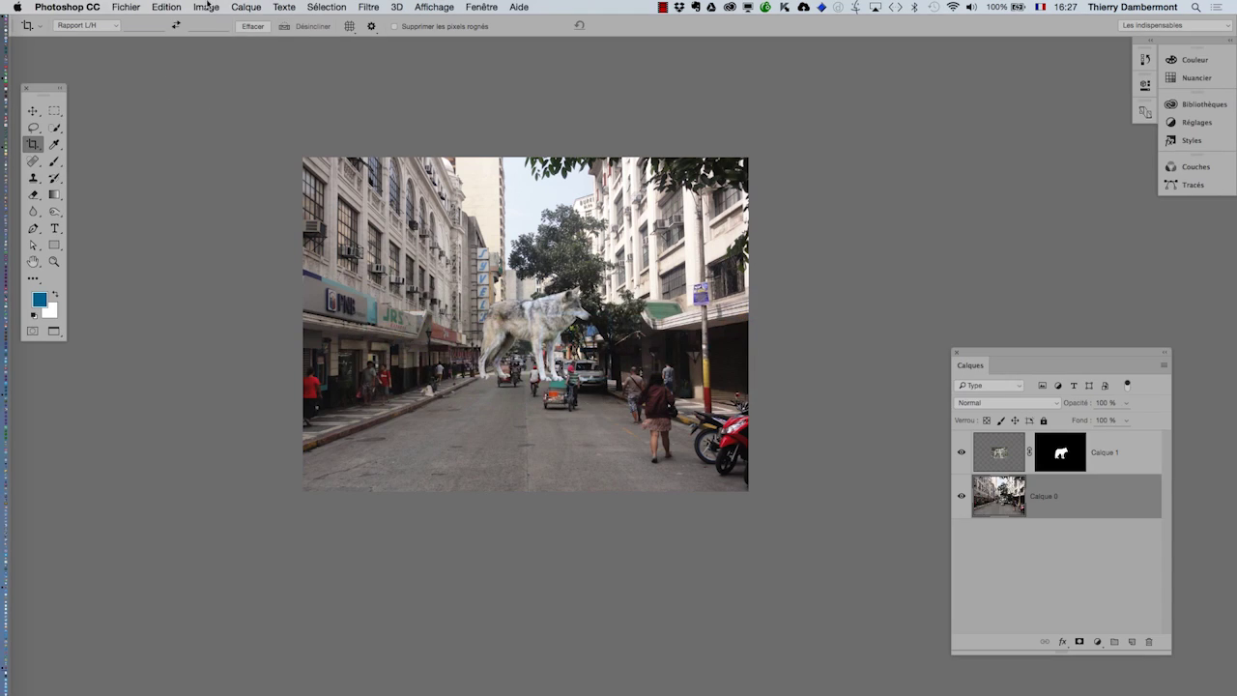
click(125, 7)
click(471, 160)
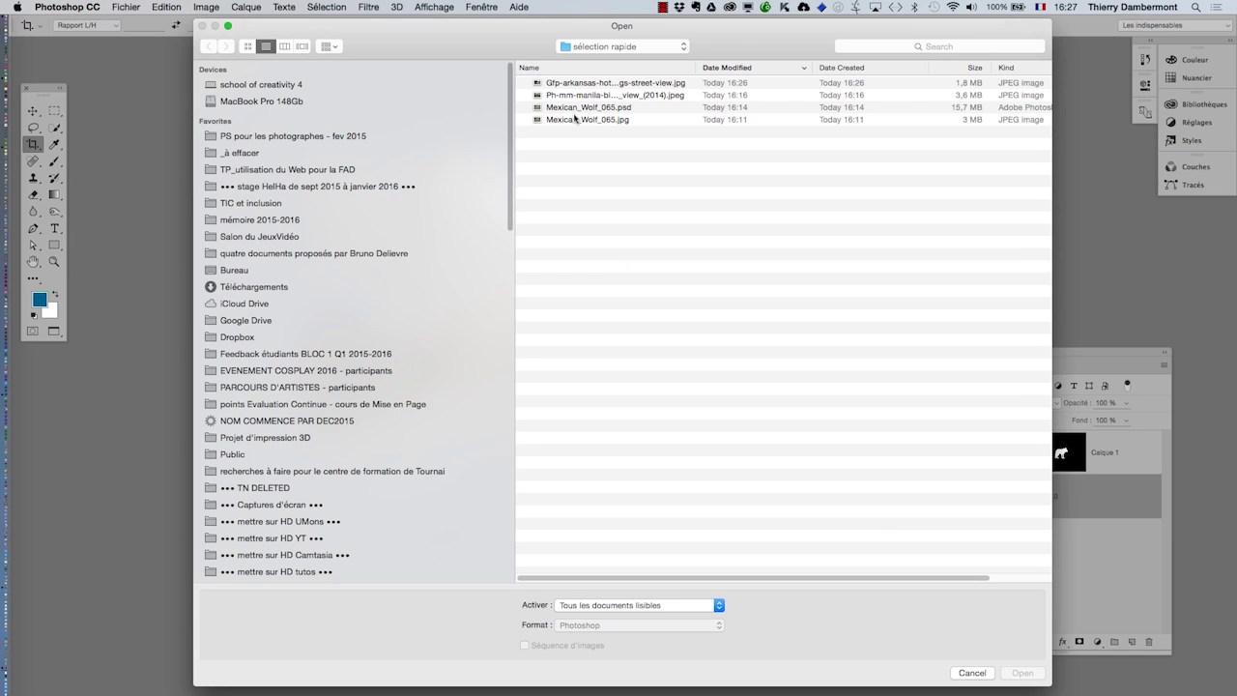
click(588, 84)
click(1020, 674)
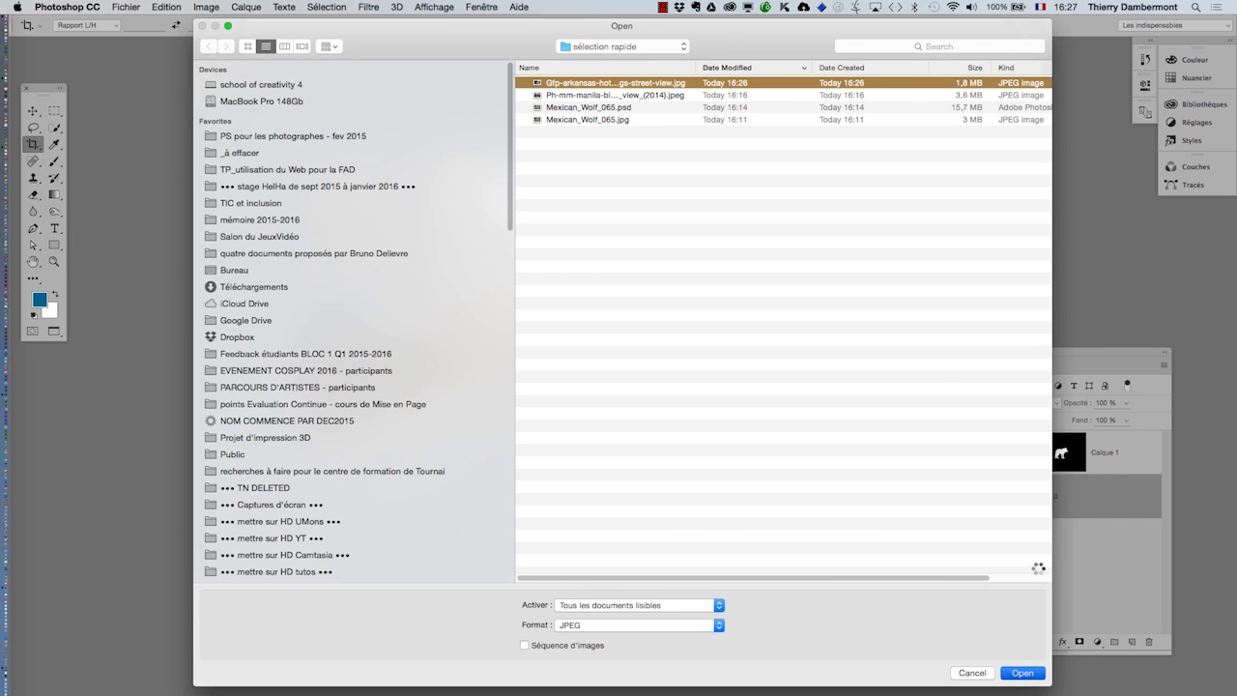
click(707, 416)
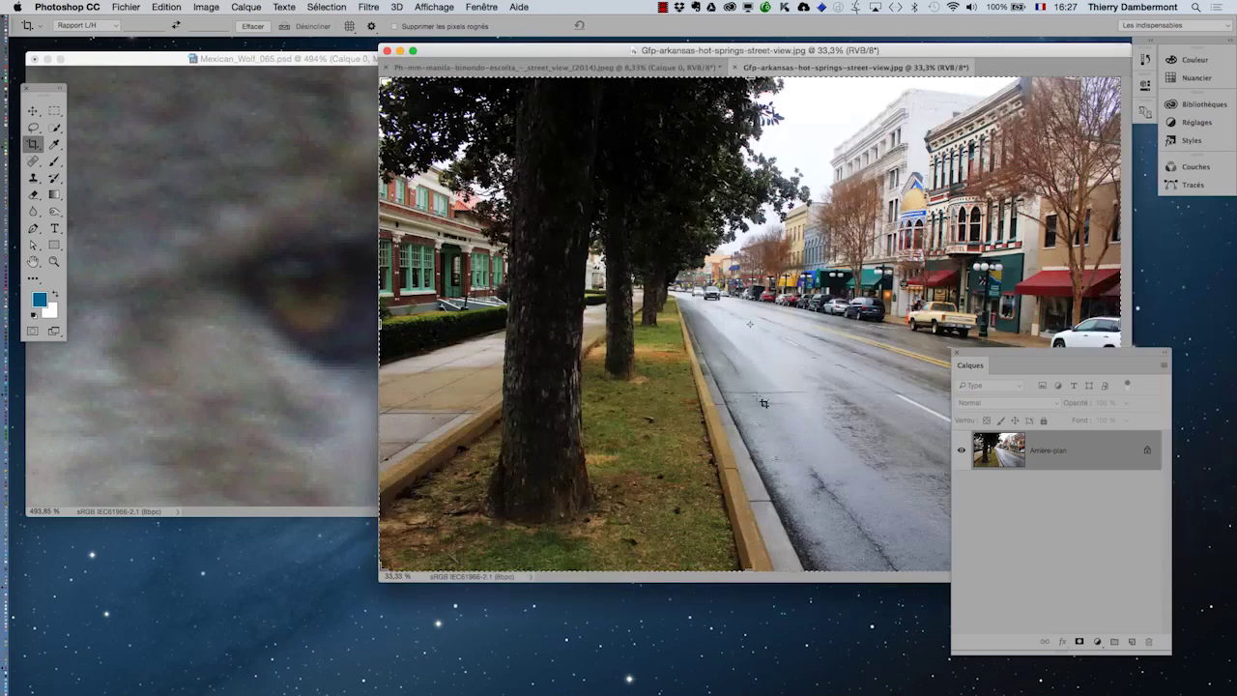
Step: Zoom out the street photo, then bring the wolf document forward with the whole wolf visible
key(super+minus)
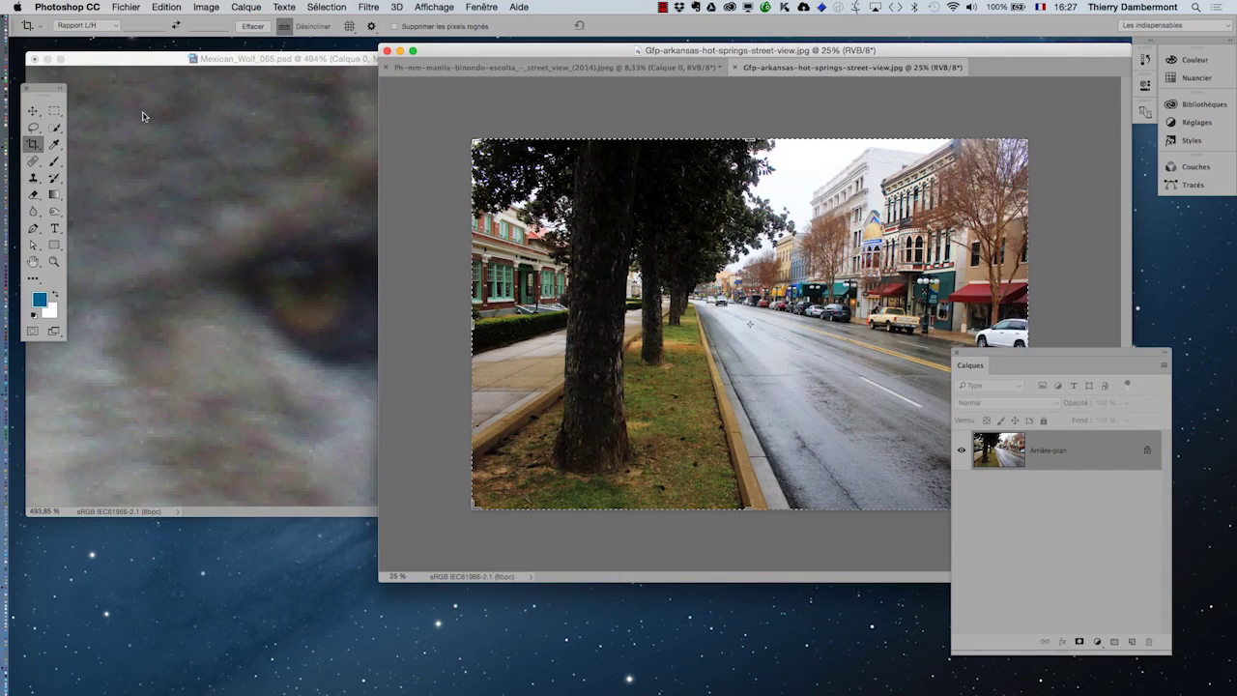
click(29, 113)
key(super+minus)
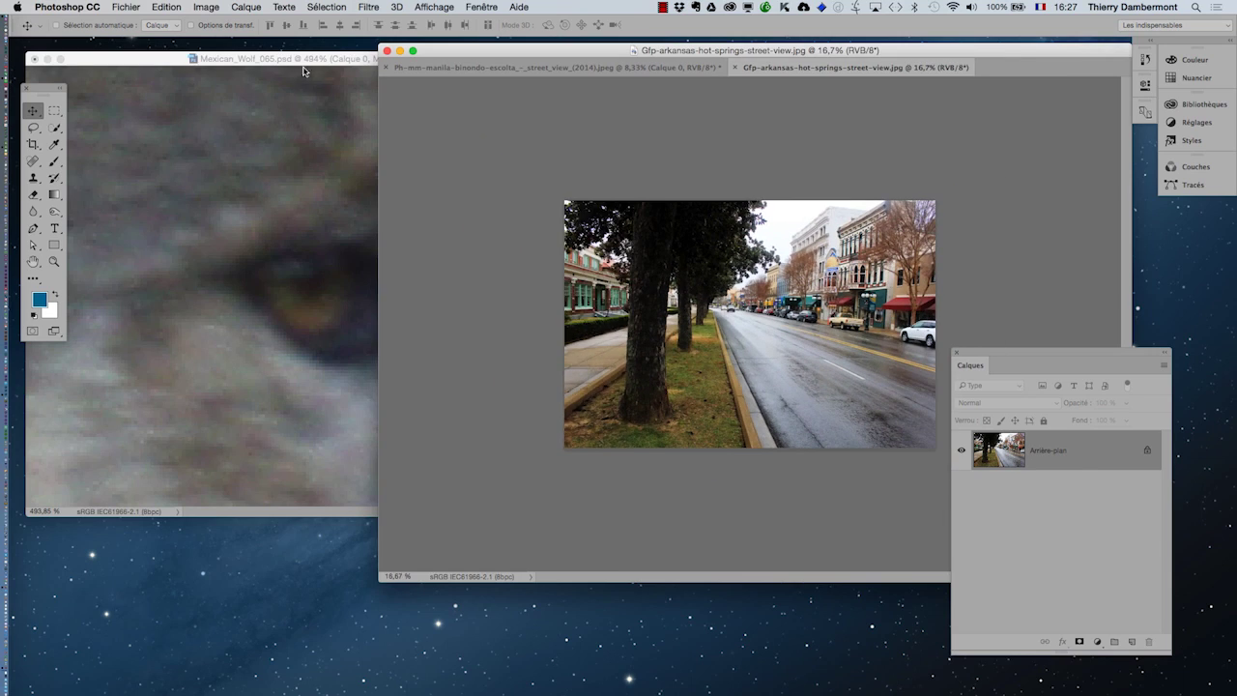
click(337, 184)
key(super+minus)
key(super+minus)
key(super+minus)
key(super+minus)
key(super+minus)
key(super+minus)
key(super+minus)
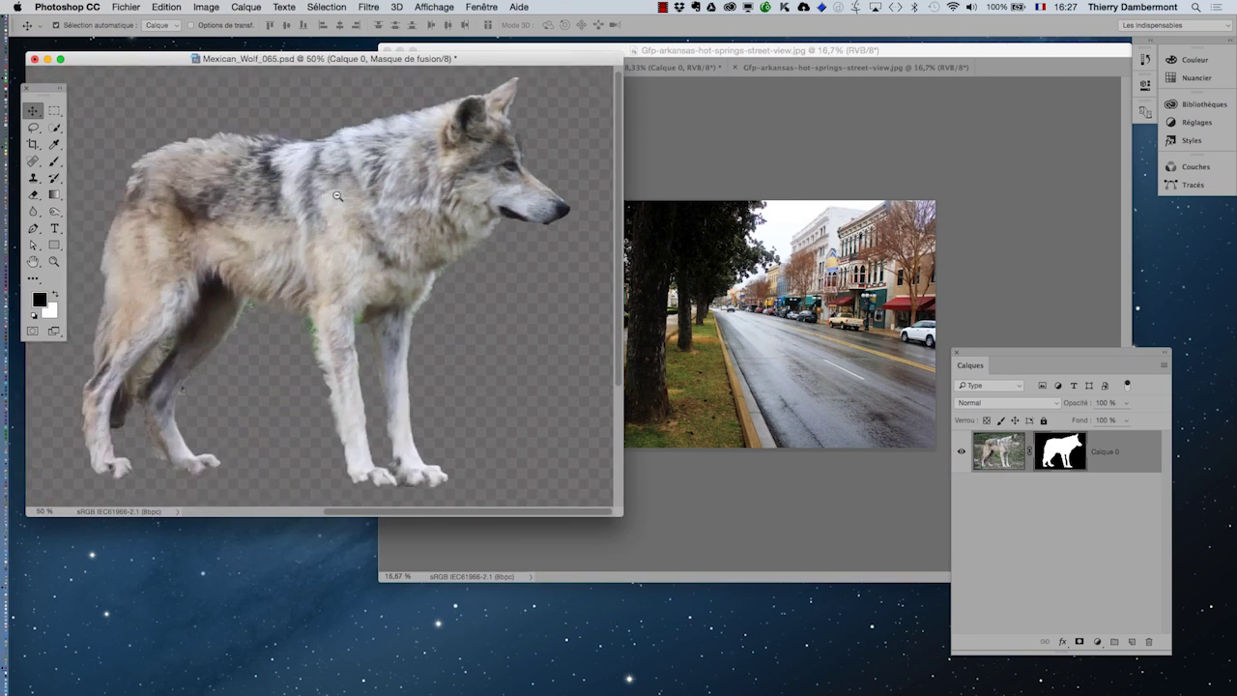
key(super+minus)
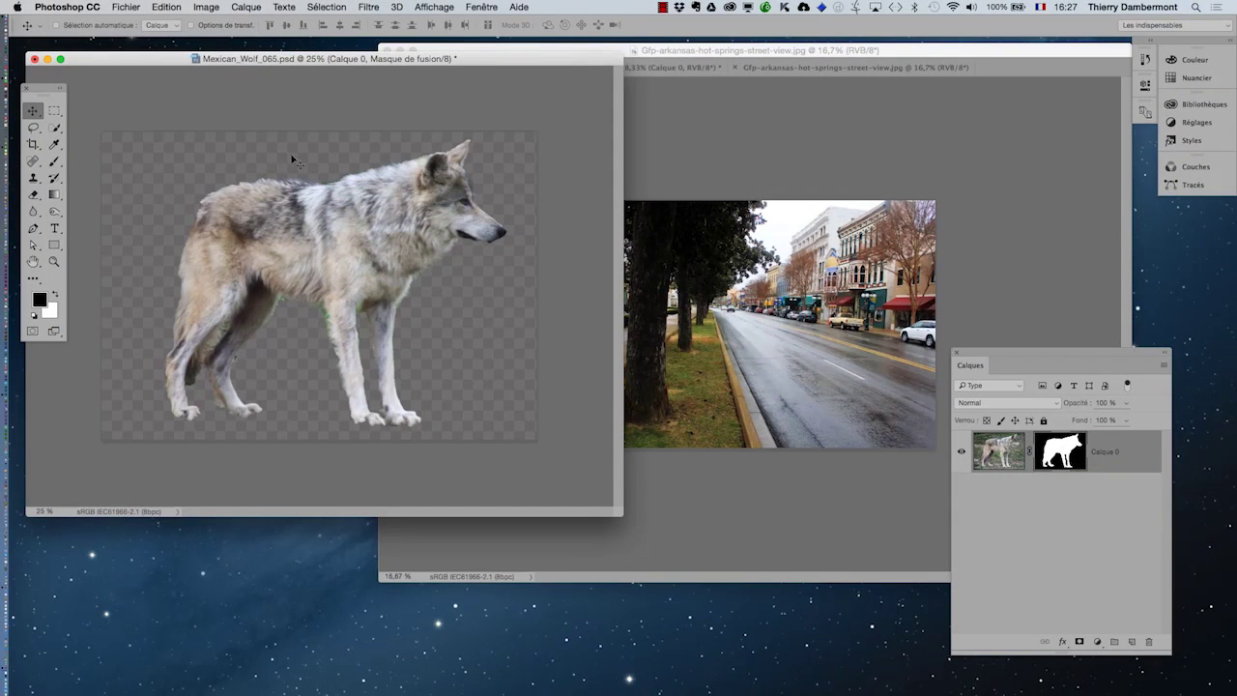
Step: Drag the cut-out wolf into the street photo and stand it on the road by the kerb
drag(319, 215, 726, 303)
key(f)
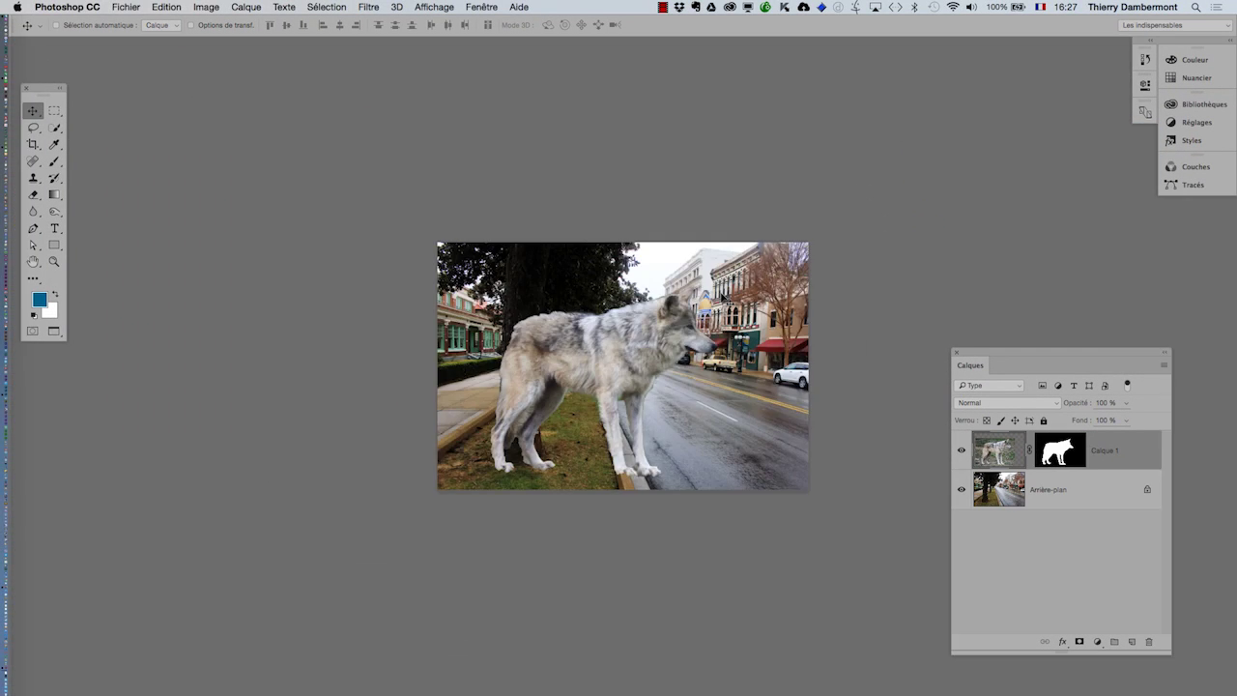
drag(598, 354, 667, 324)
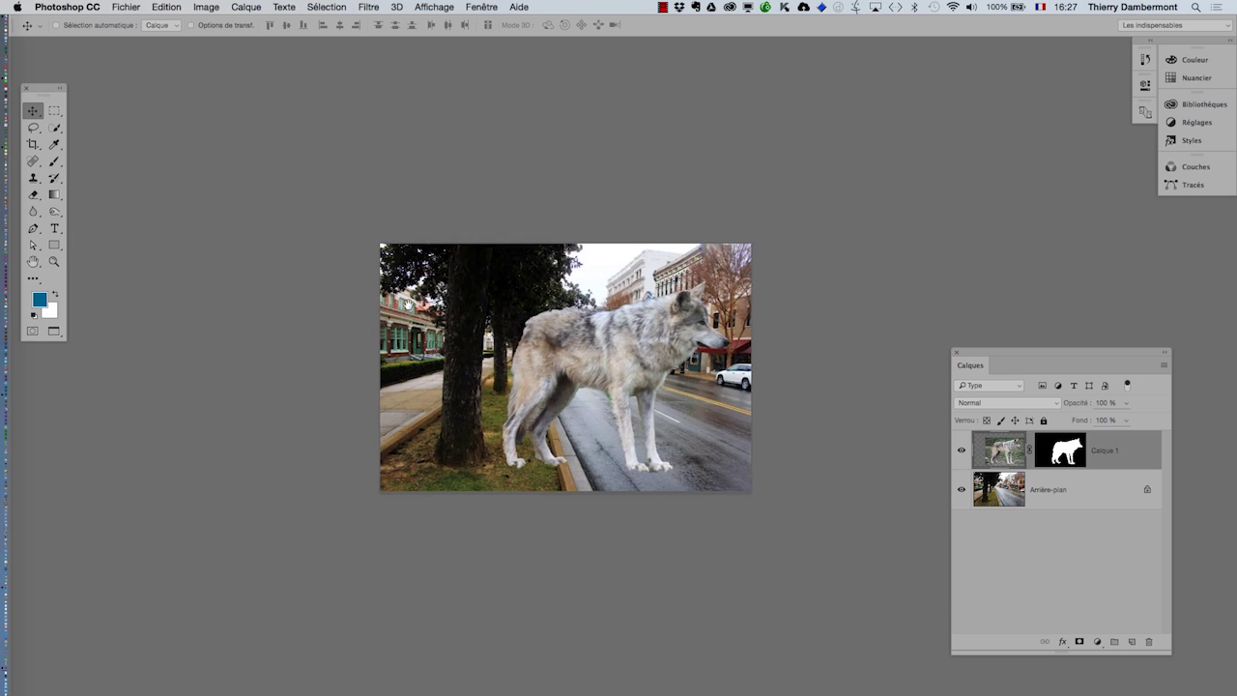
drag(512, 309, 371, 307)
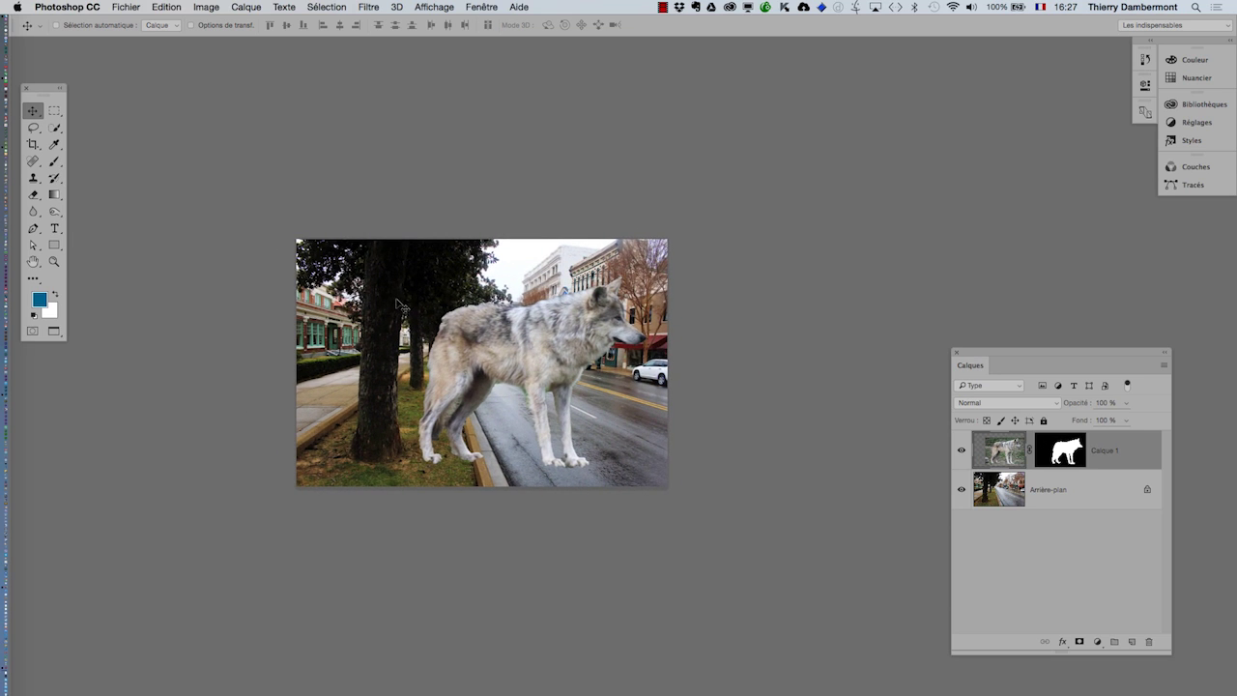
drag(35, 91, 68, 90)
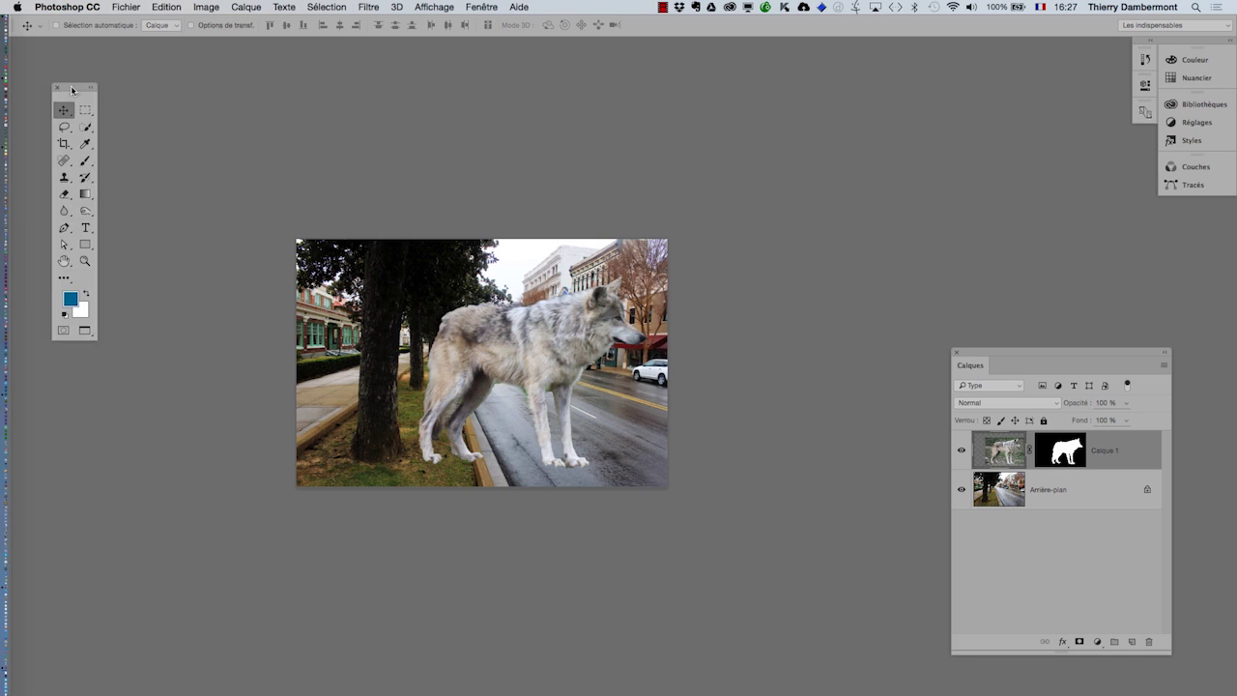
click(65, 147)
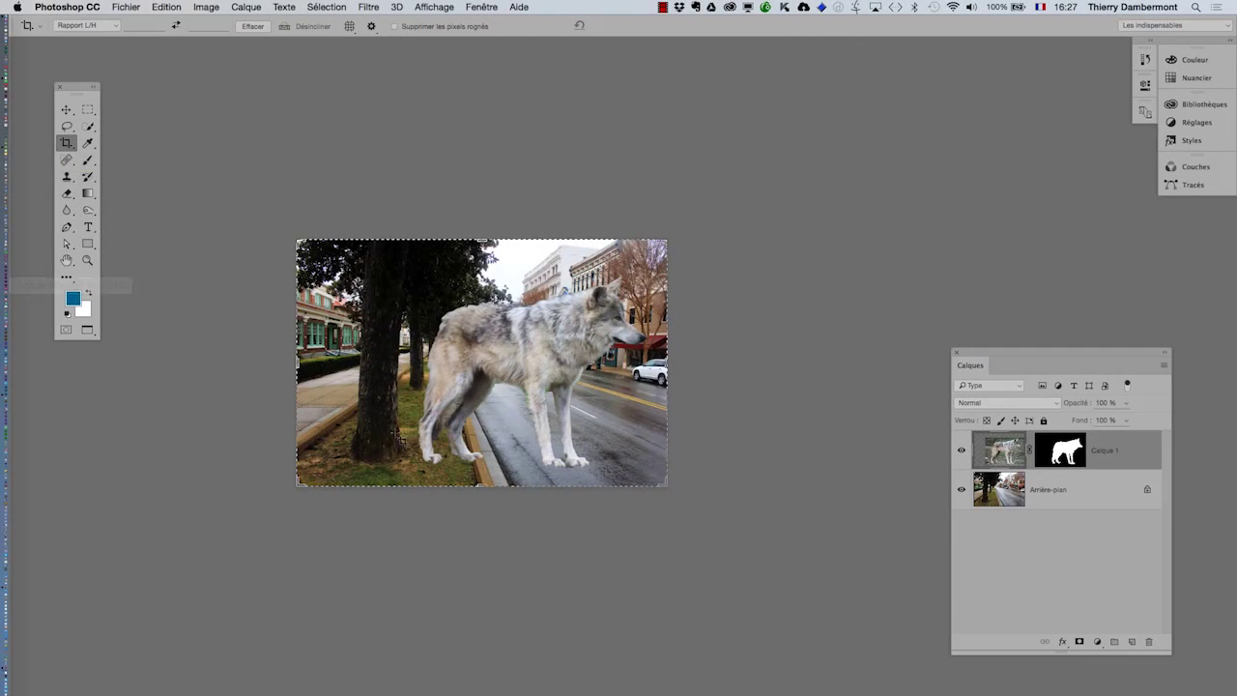
Step: Crop outward to extend the canvas with transparent margins, then select layer Calque 0
drag(667, 237, 846, 152)
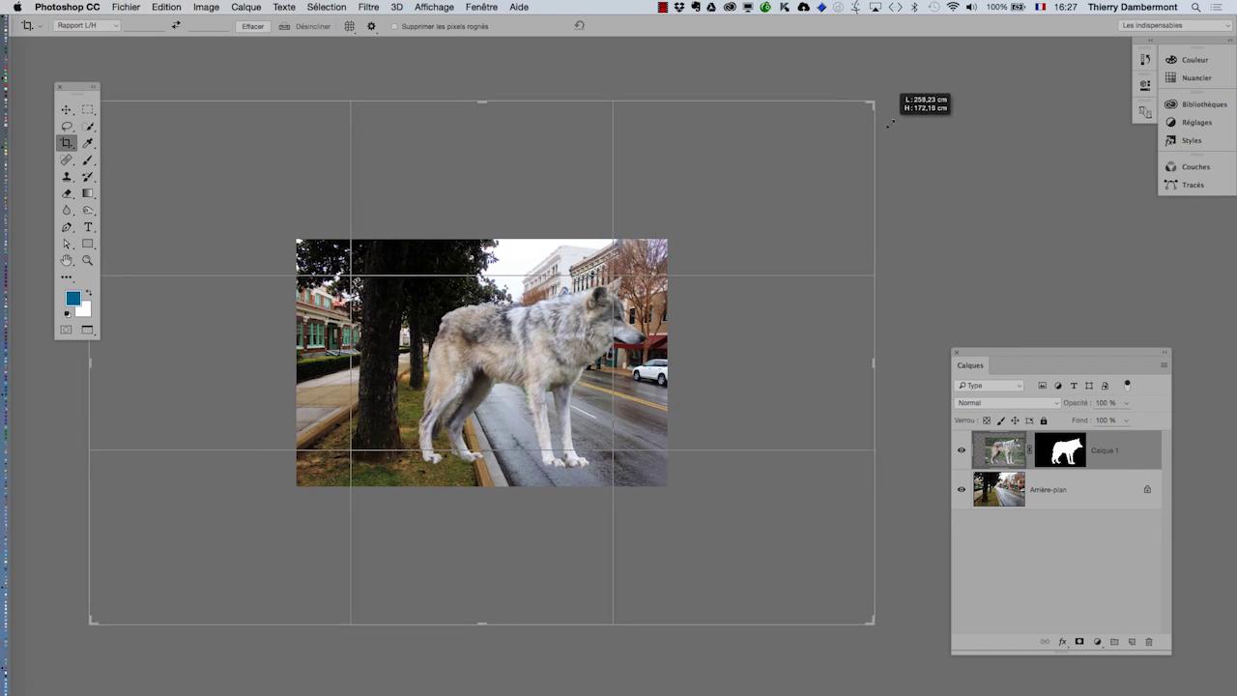
drag(847, 152, 905, 112)
click(624, 25)
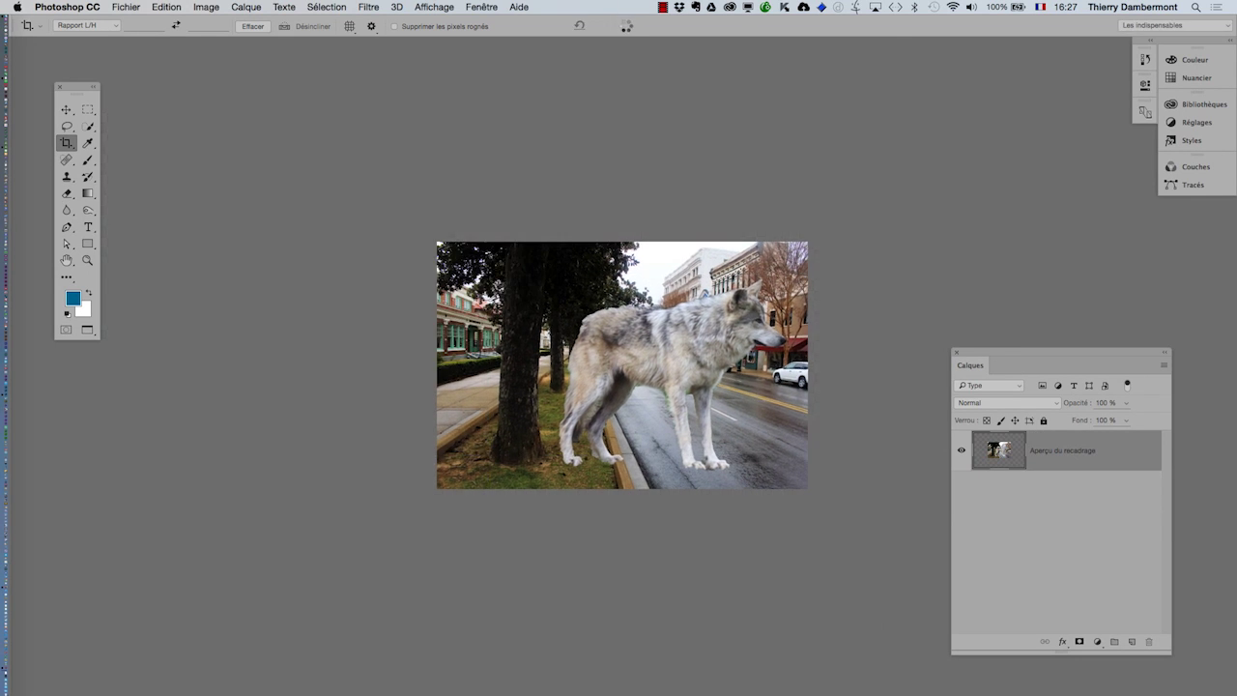
alt+click(677, 317)
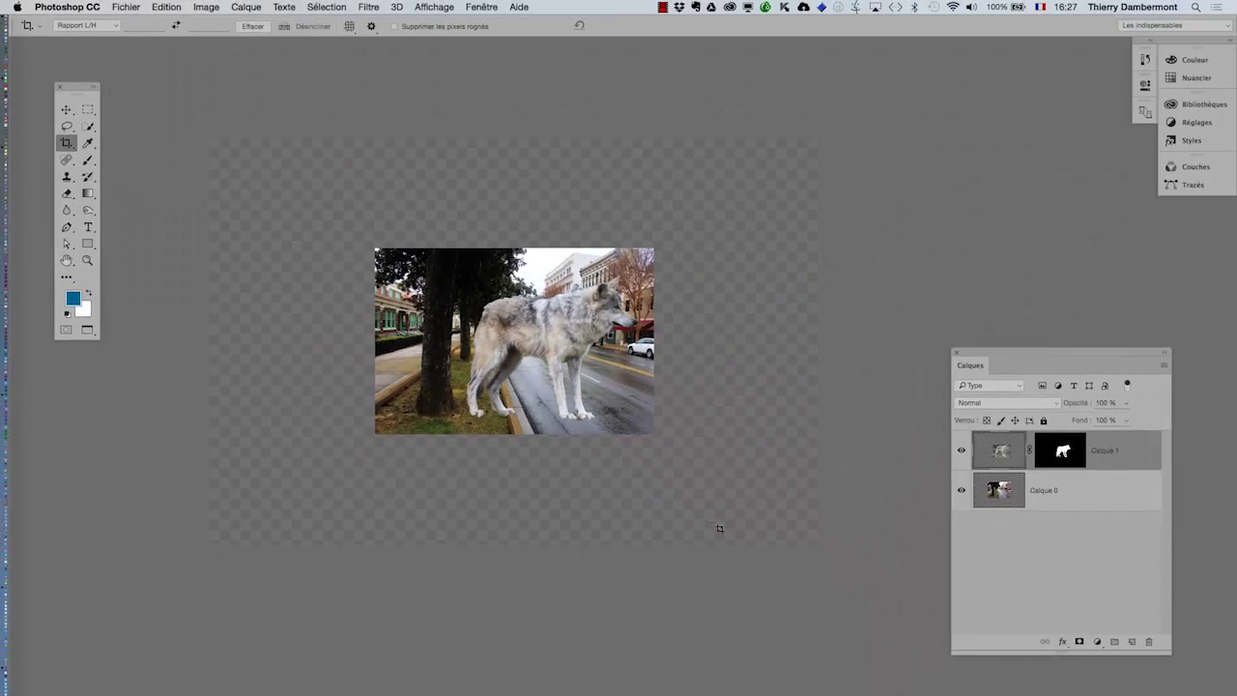
click(1072, 509)
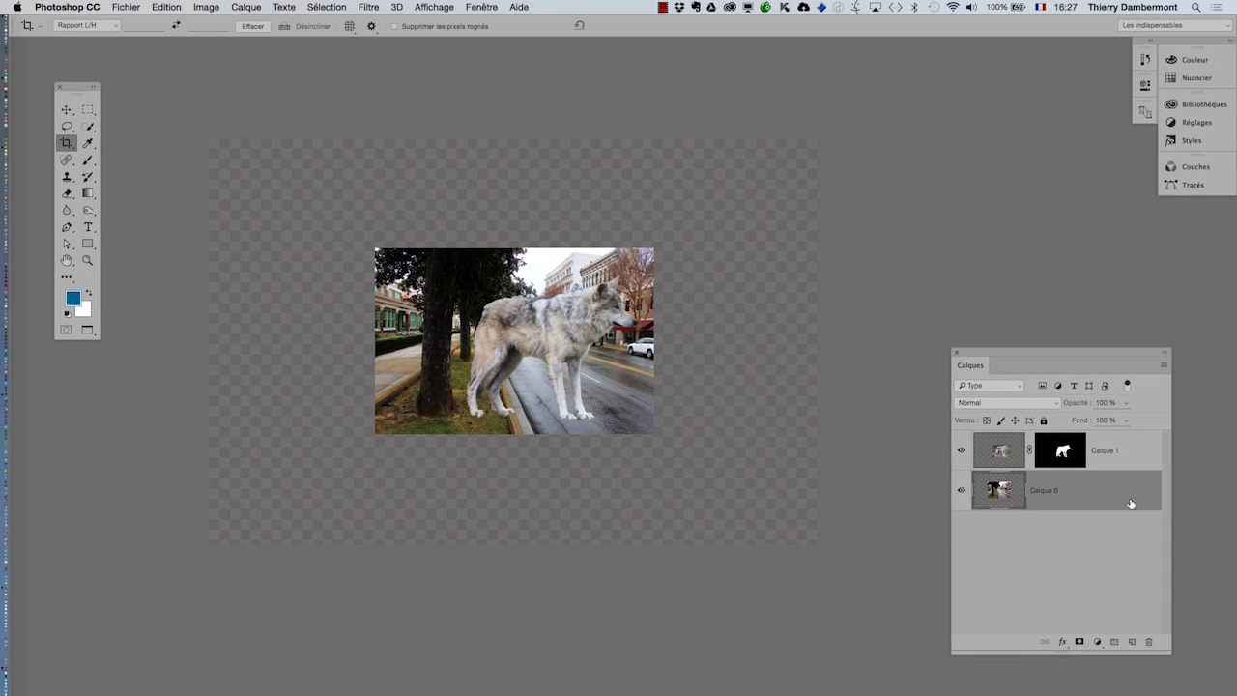
click(159, 7)
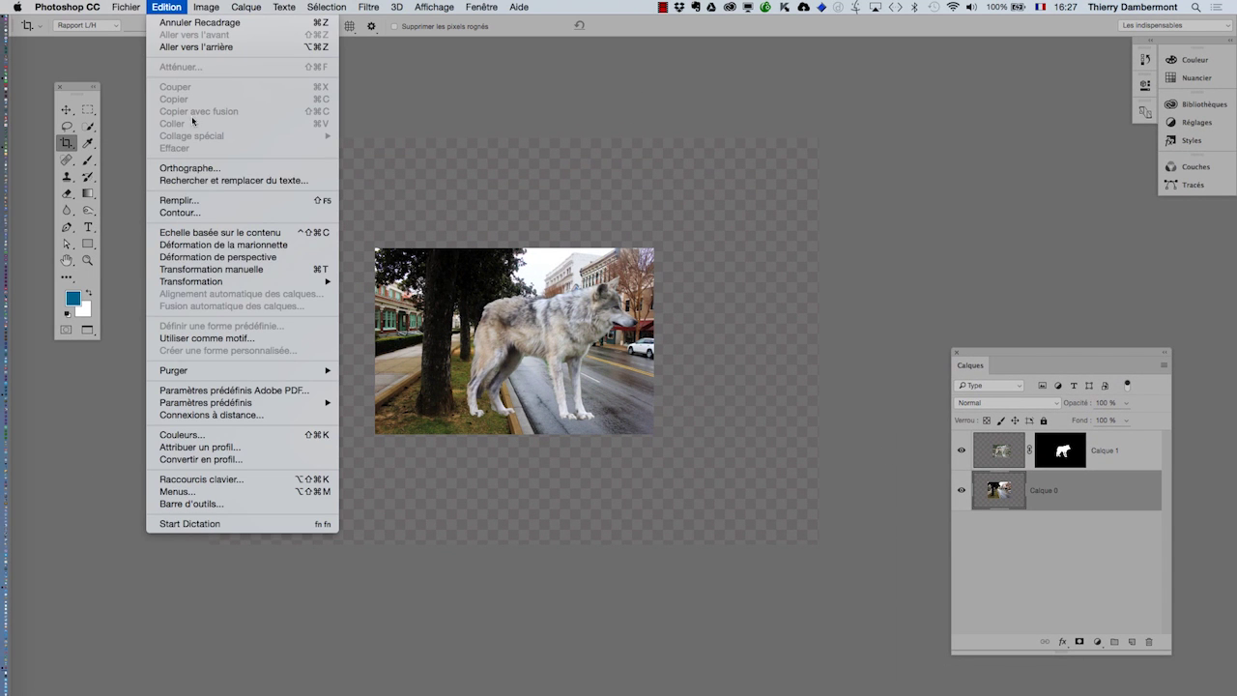
Step: Free Transform the street photo Calque 0 to scale it up
click(235, 265)
drag(655, 249, 837, 169)
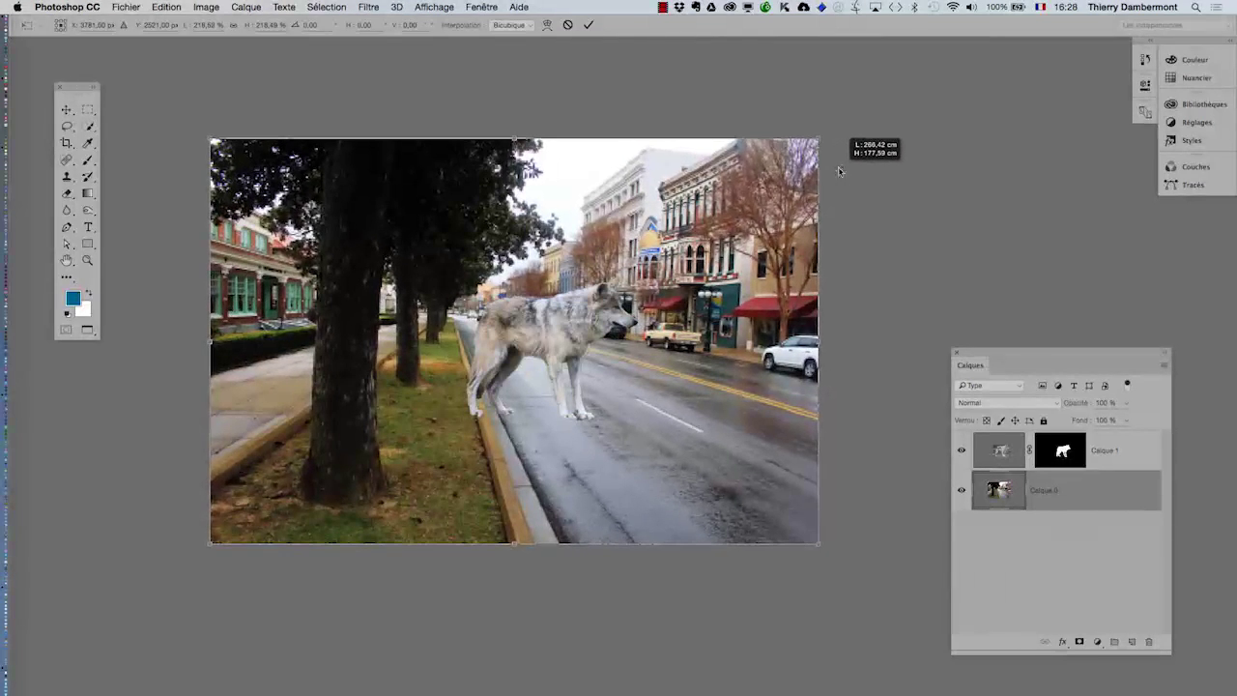
key(Return)
Step: Select all and crop outward to enlarge the canvas again on every side
key(c)
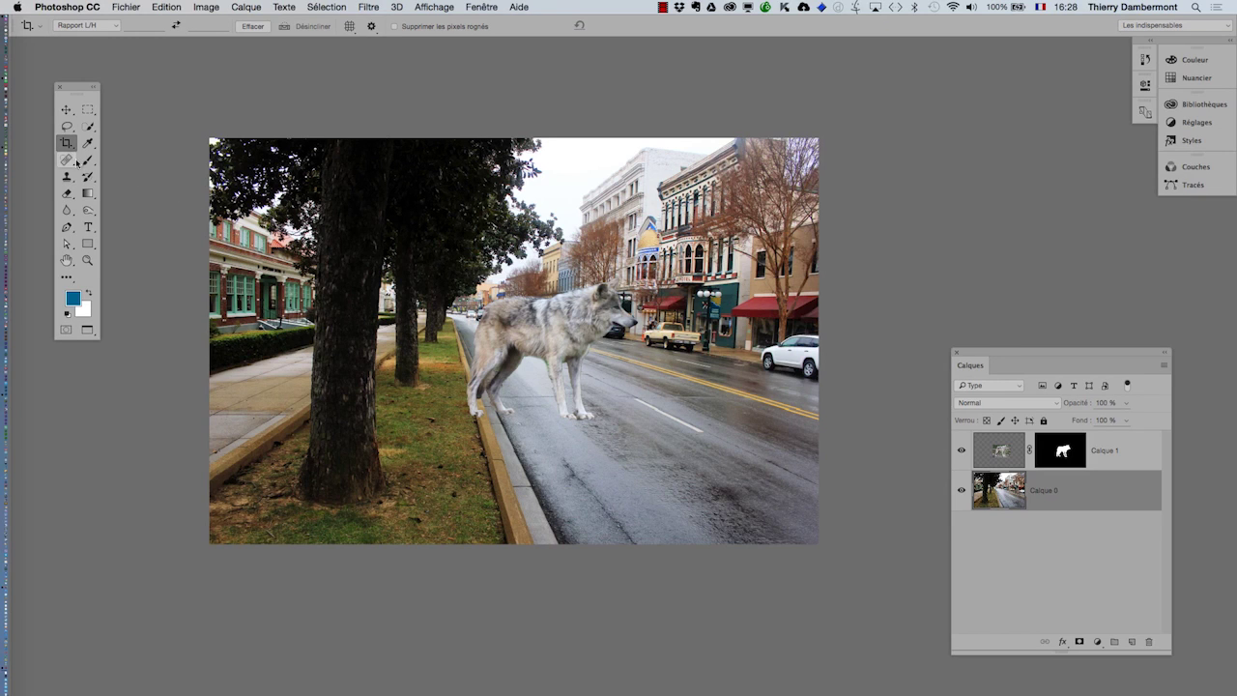
key(ctrl+a)
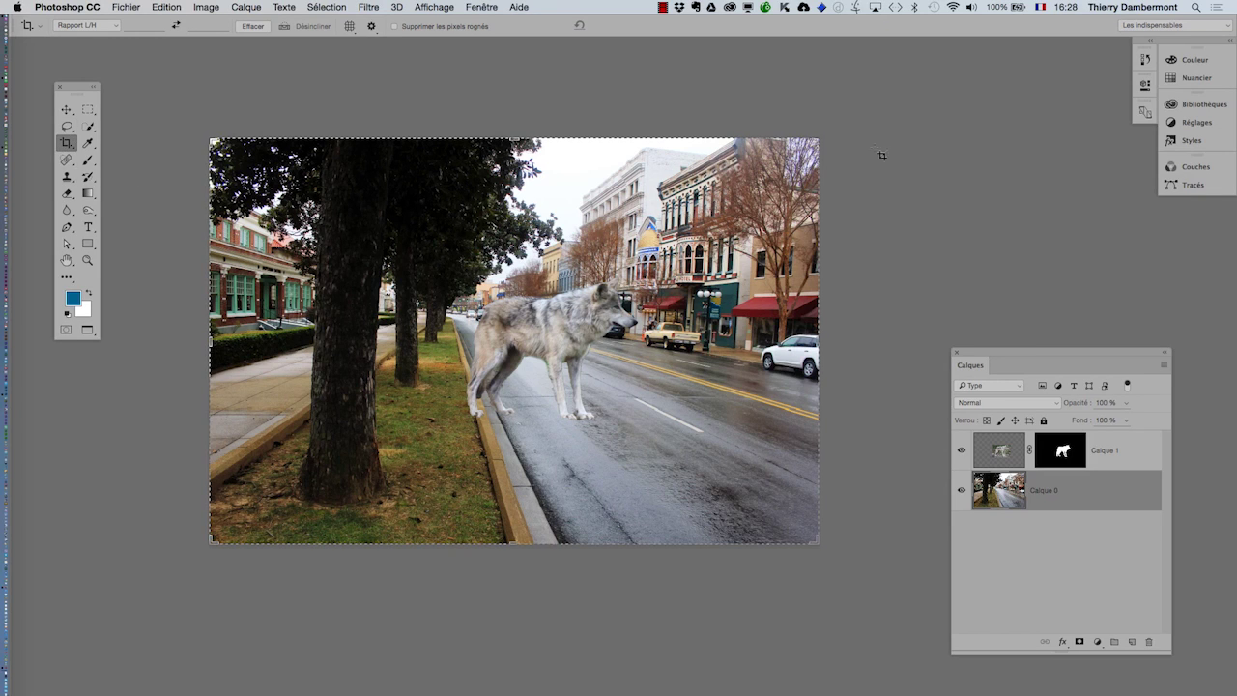
key(ctrl+minus)
drag(799, 170, 891, 110)
click(623, 26)
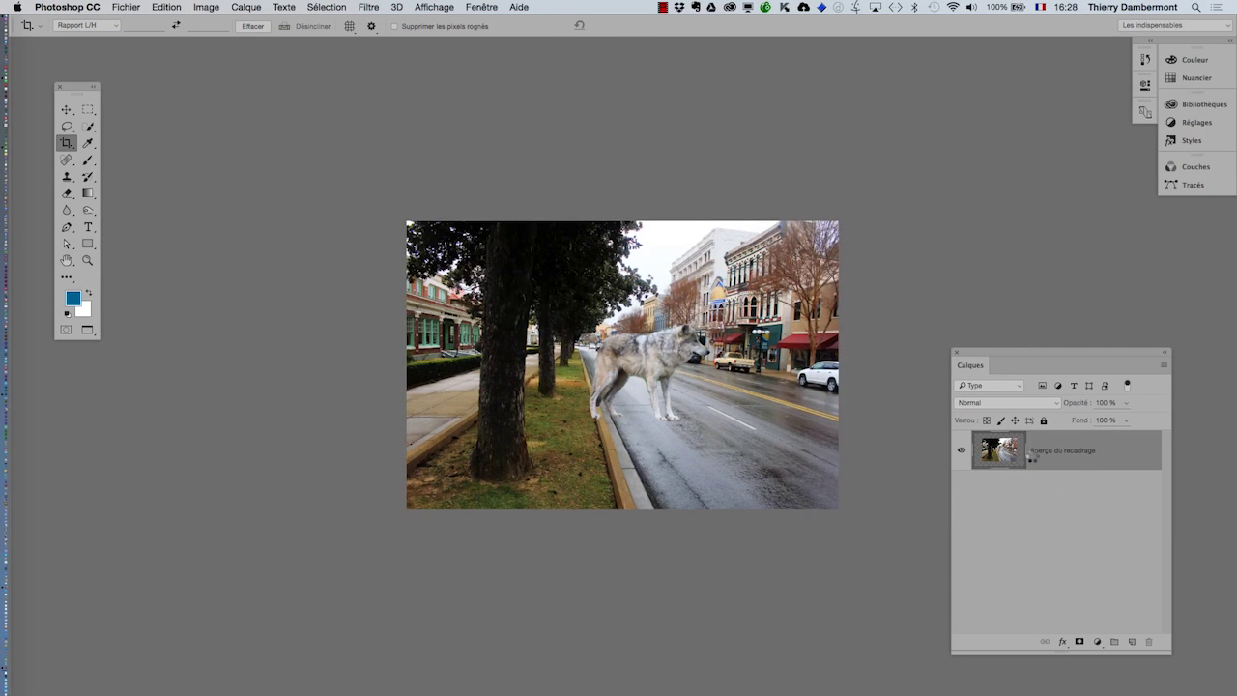
Step: Scale the street photo up to about 144% so it fills the enlarged canvas
click(167, 7)
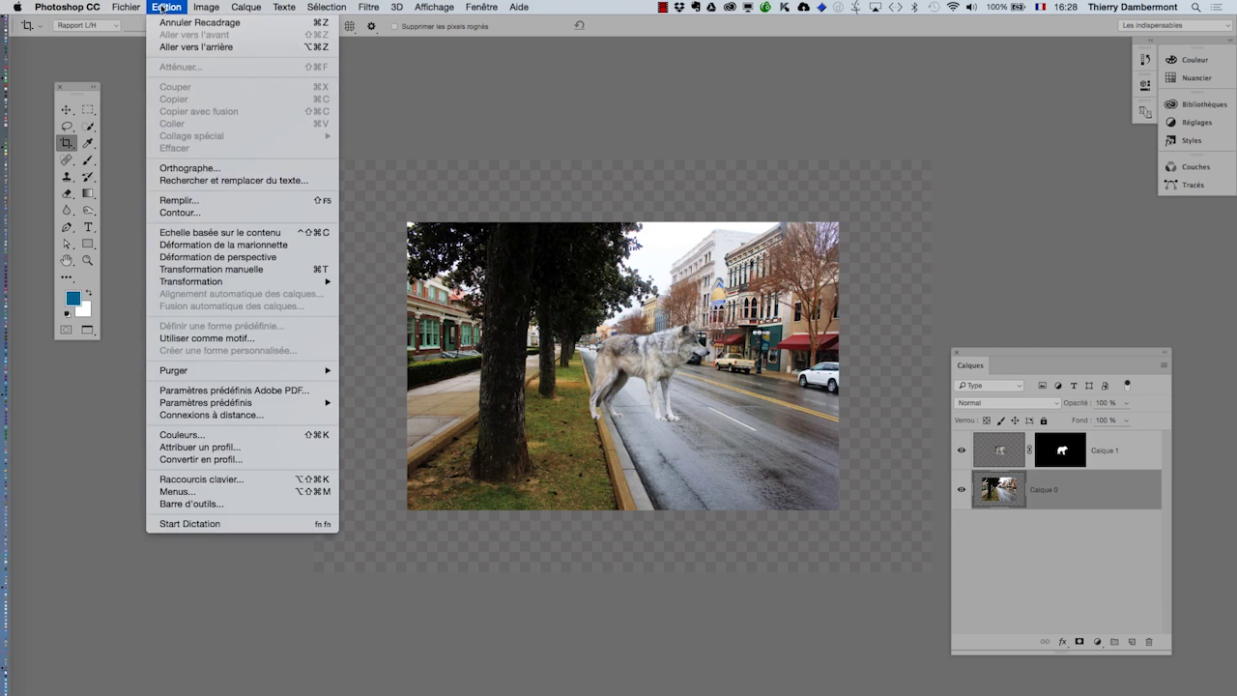
click(239, 267)
drag(838, 223, 949, 189)
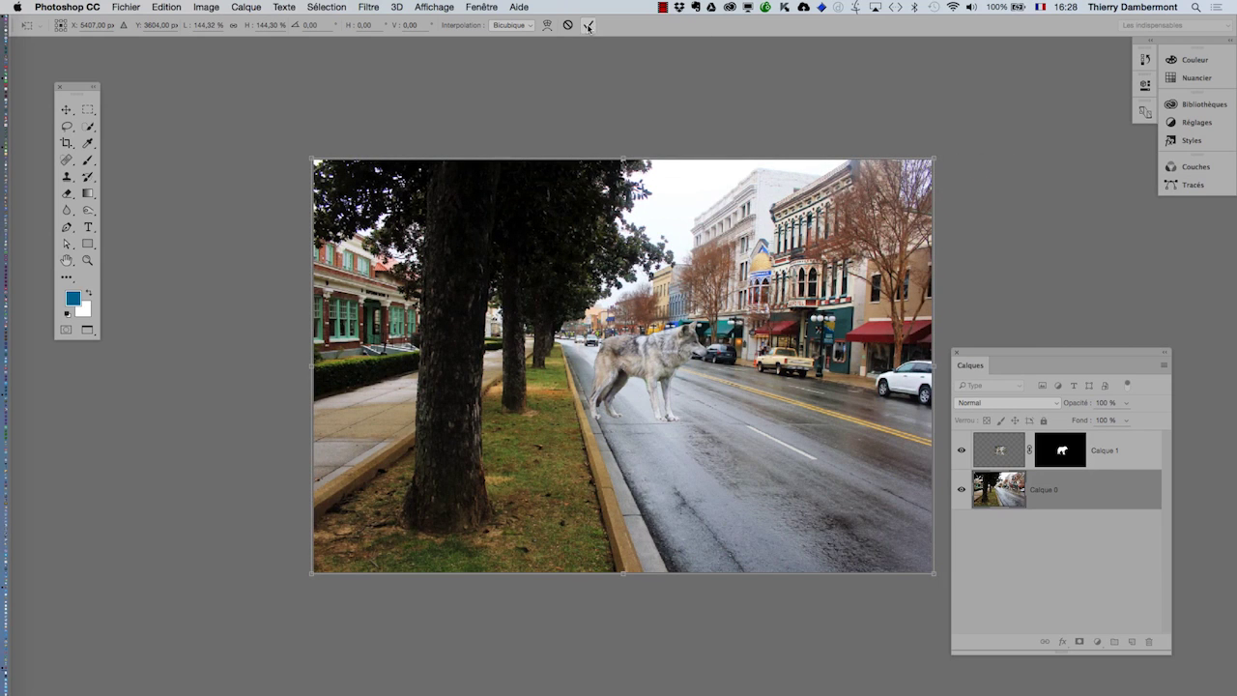
key(Return)
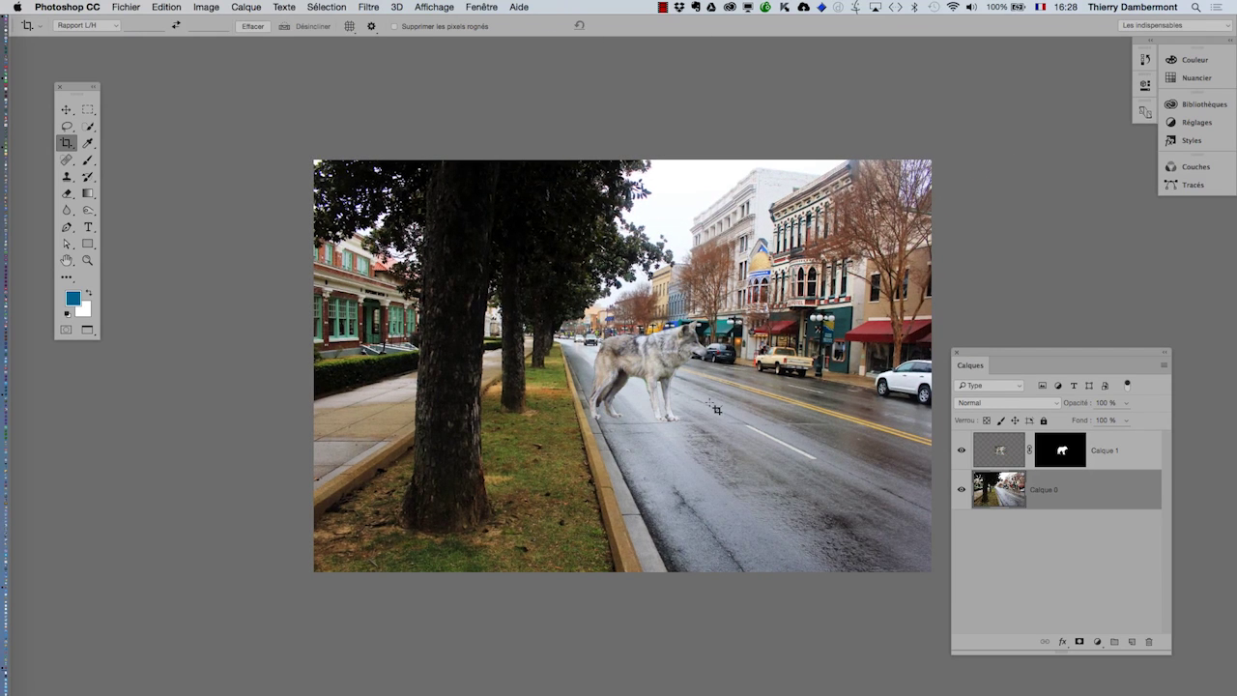
Step: Finish the background resize, select the wolf layer Calque 1 and zoom in on the street
click(652, 383)
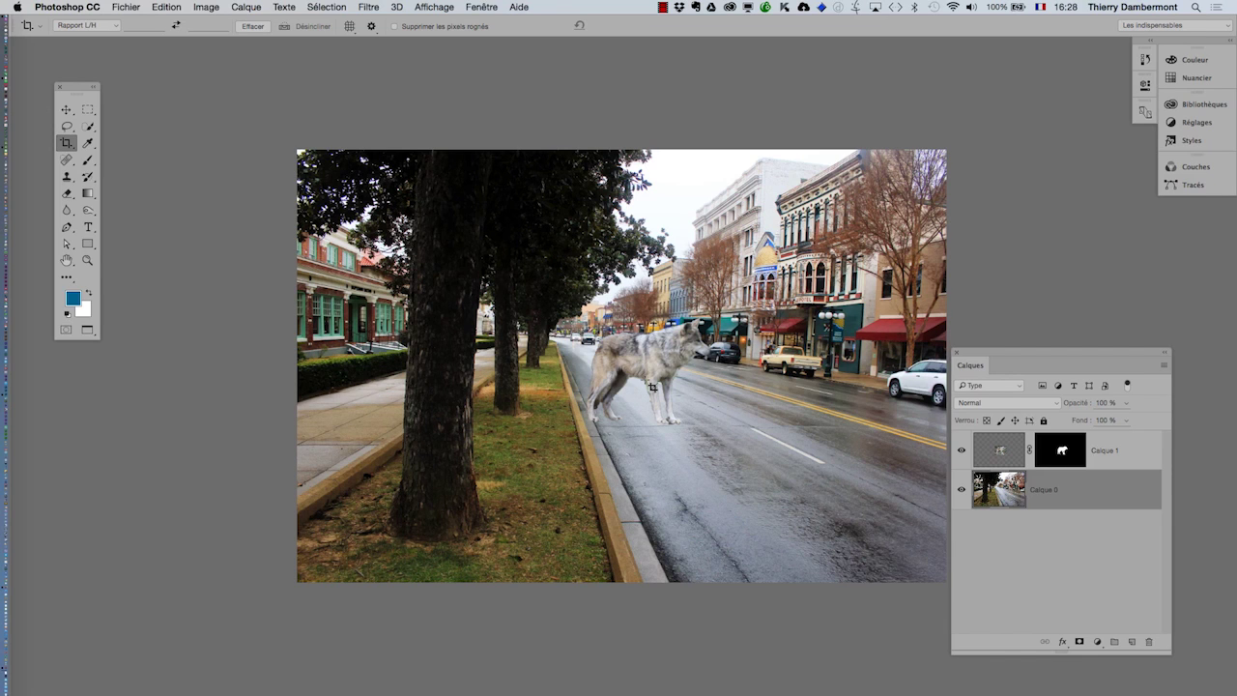
click(996, 454)
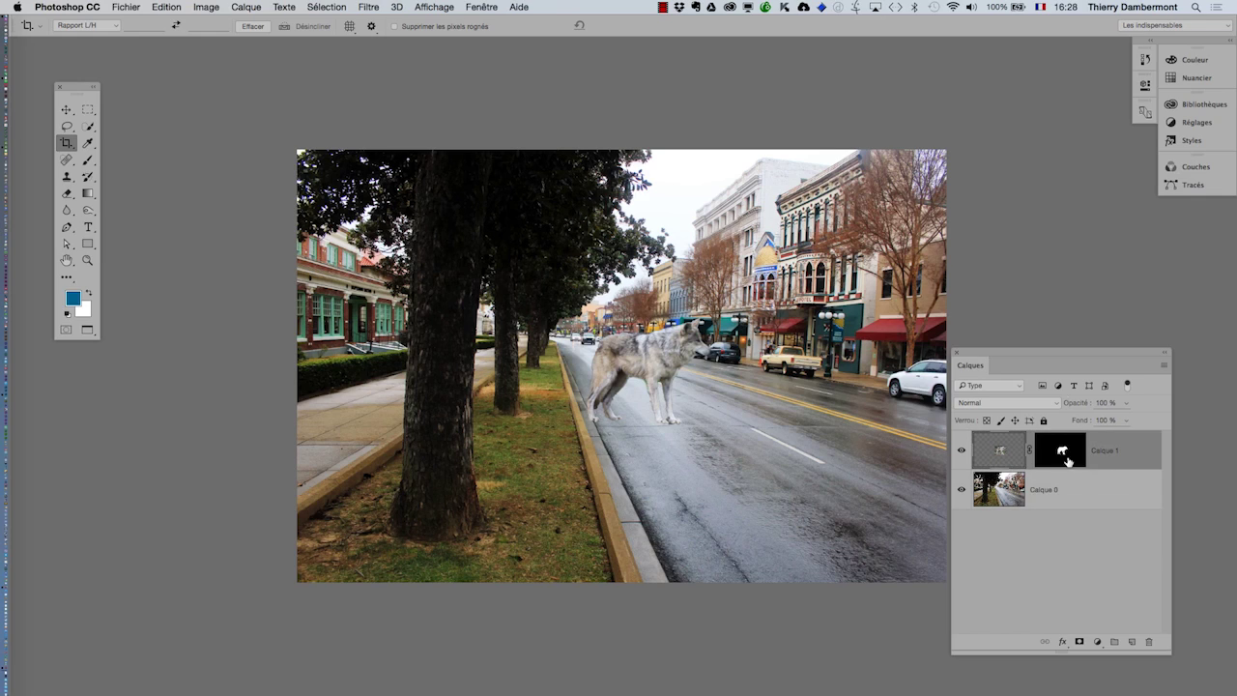
scroll(655, 359, up, 2)
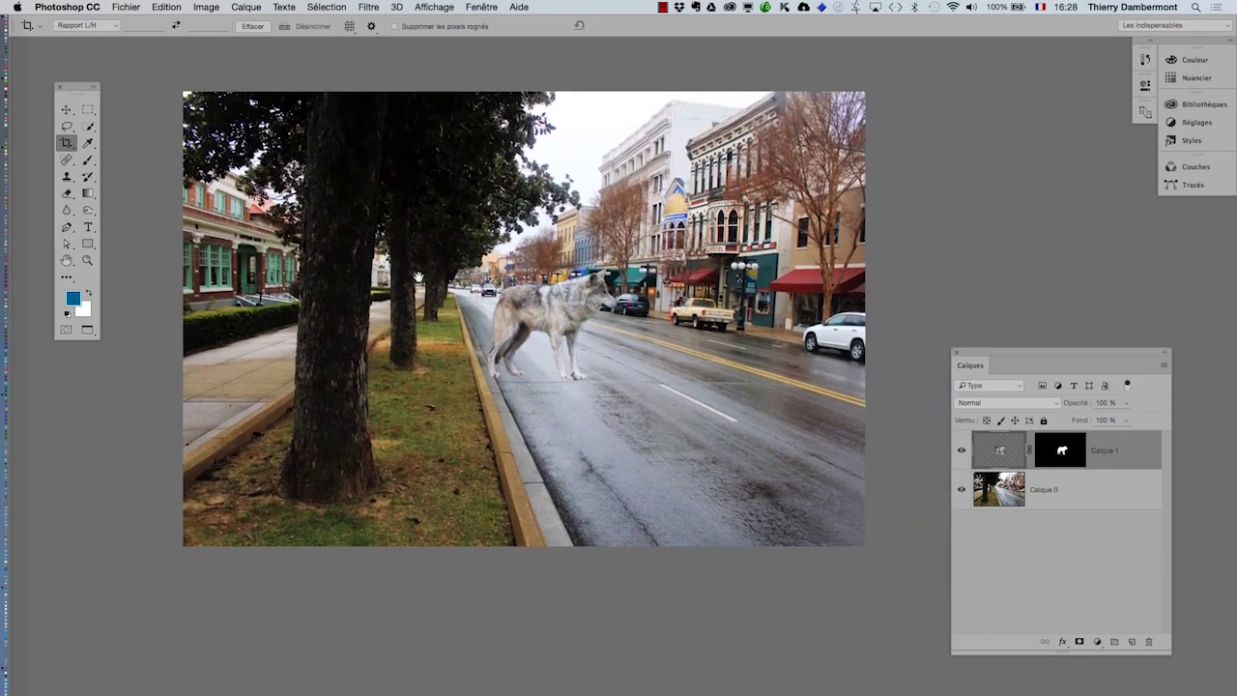
scroll(546, 337, up, 1)
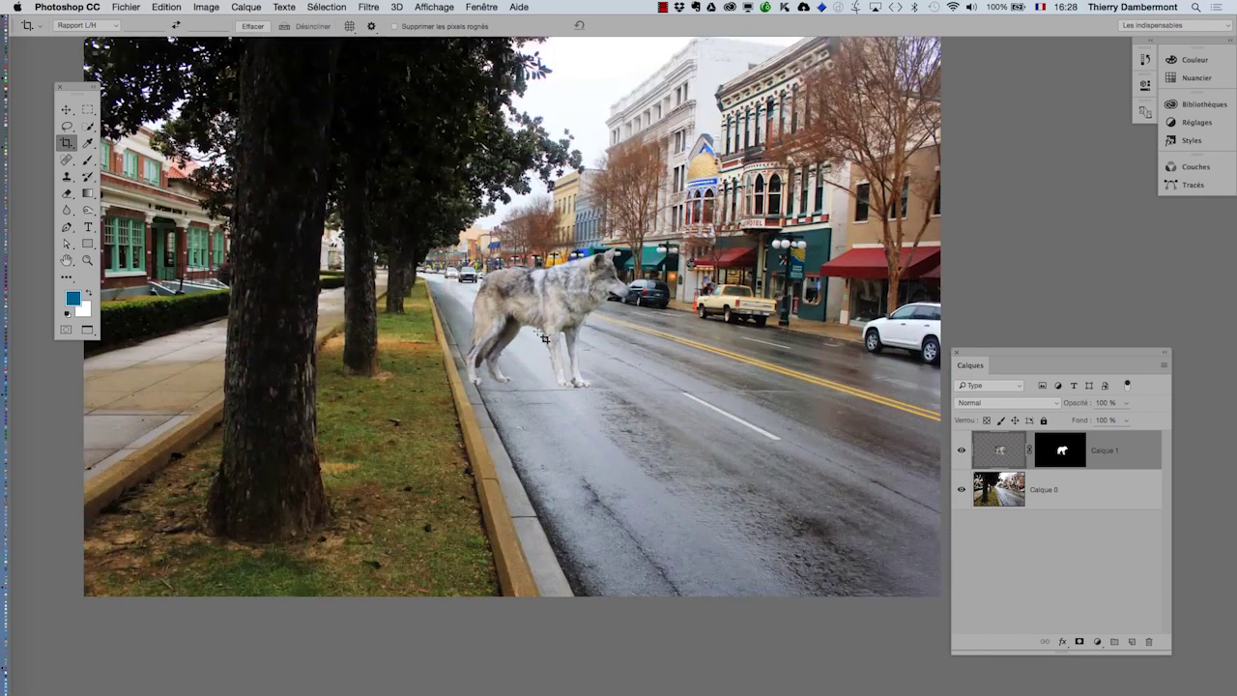
click(66, 110)
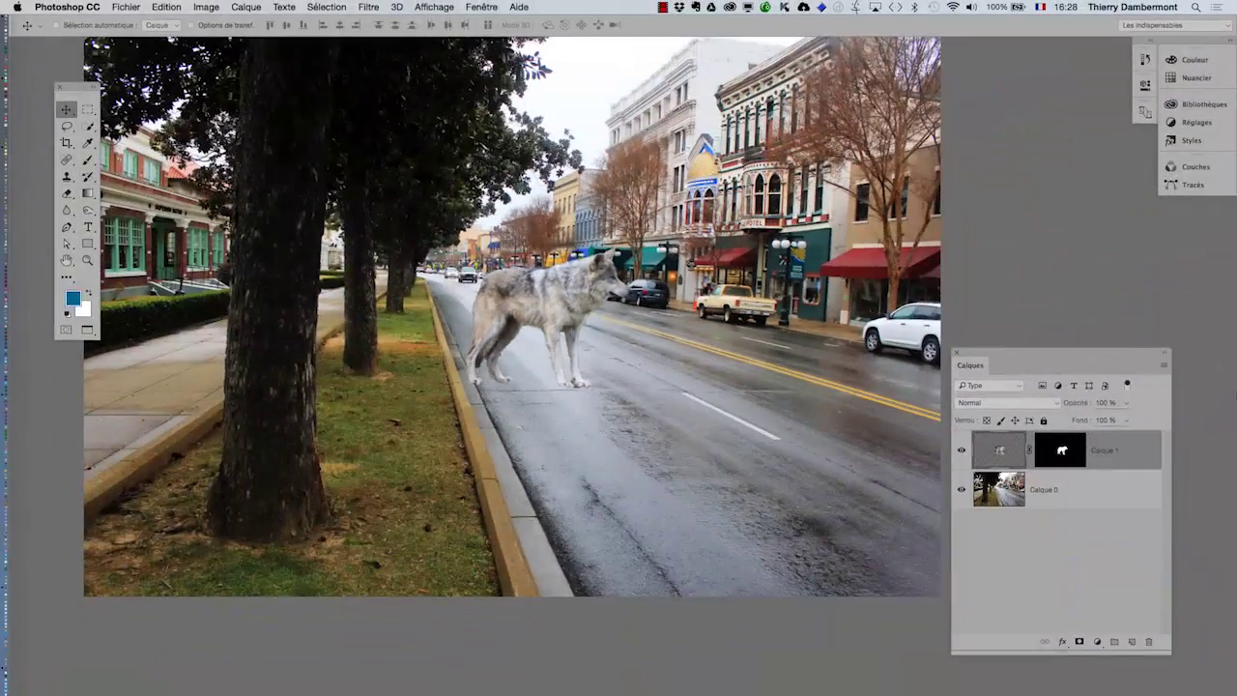
Step: Drag the wolf layer Calque 1 around the wet road to try several positions
drag(565, 300, 734, 483)
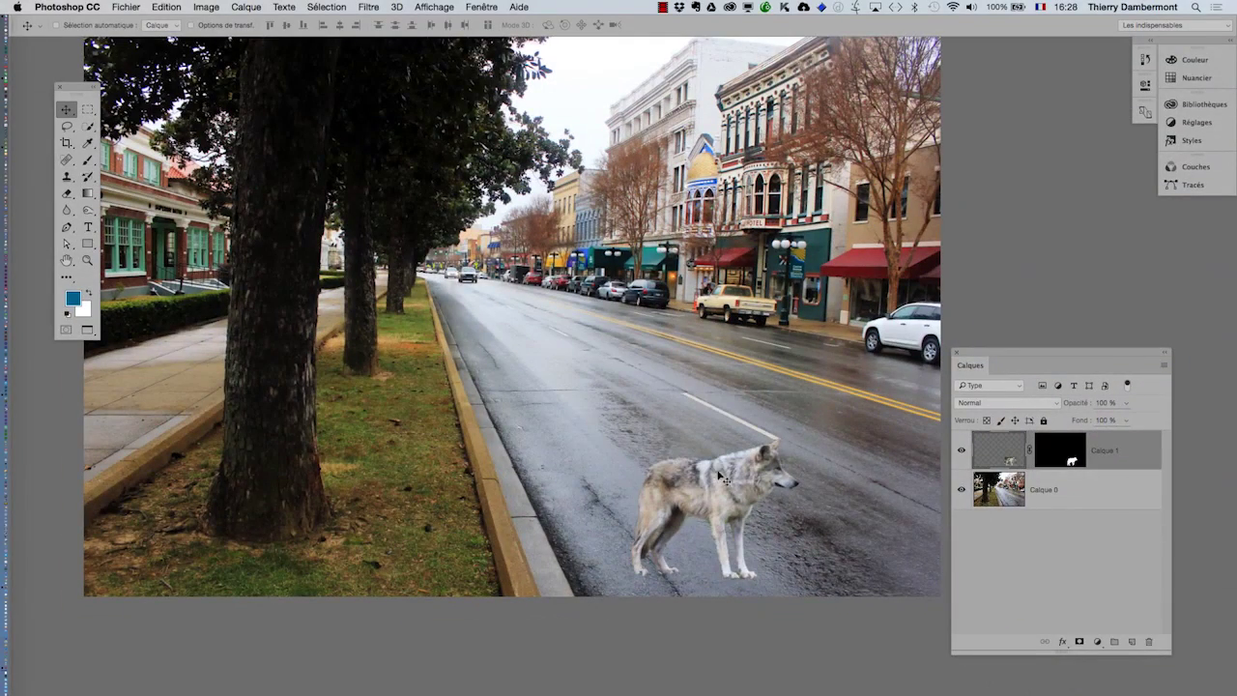
mouse_move(722, 478)
mouse_down()
mouse_move(546, 278)
mouse_move(547, 230)
mouse_move(561, 248)
mouse_move(646, 229)
mouse_up()
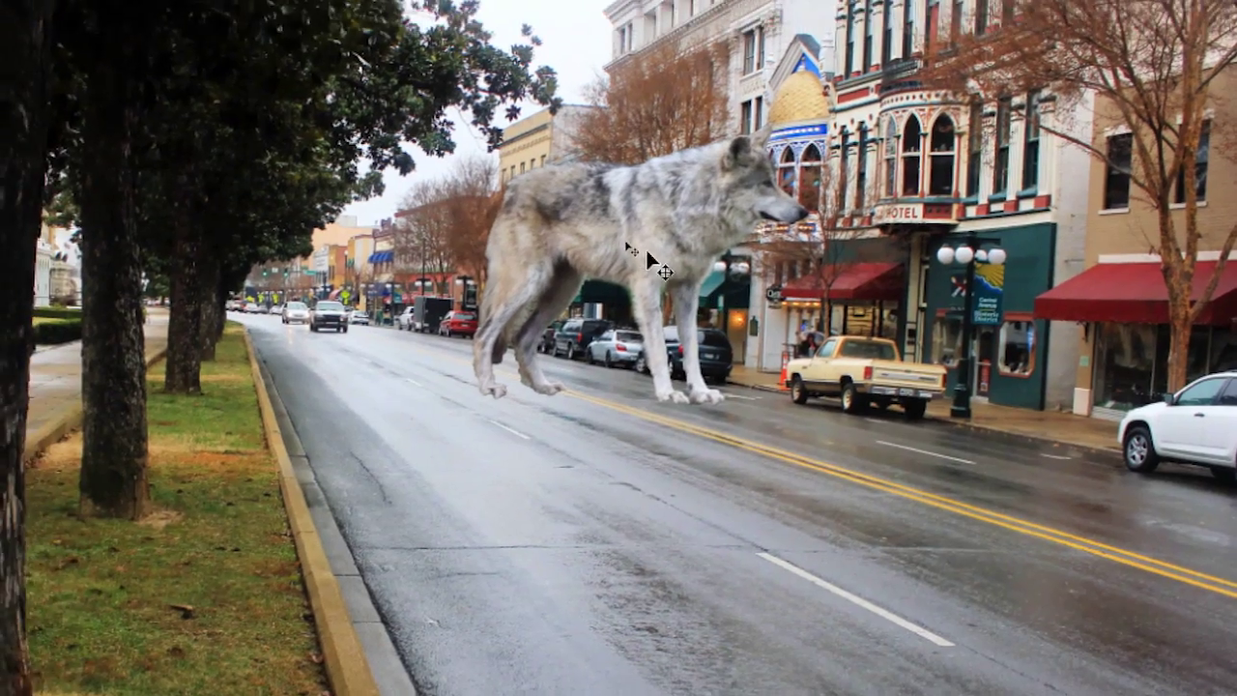
mouse_move(693, 280)
mouse_down()
mouse_move(724, 368)
mouse_move(789, 431)
mouse_up()
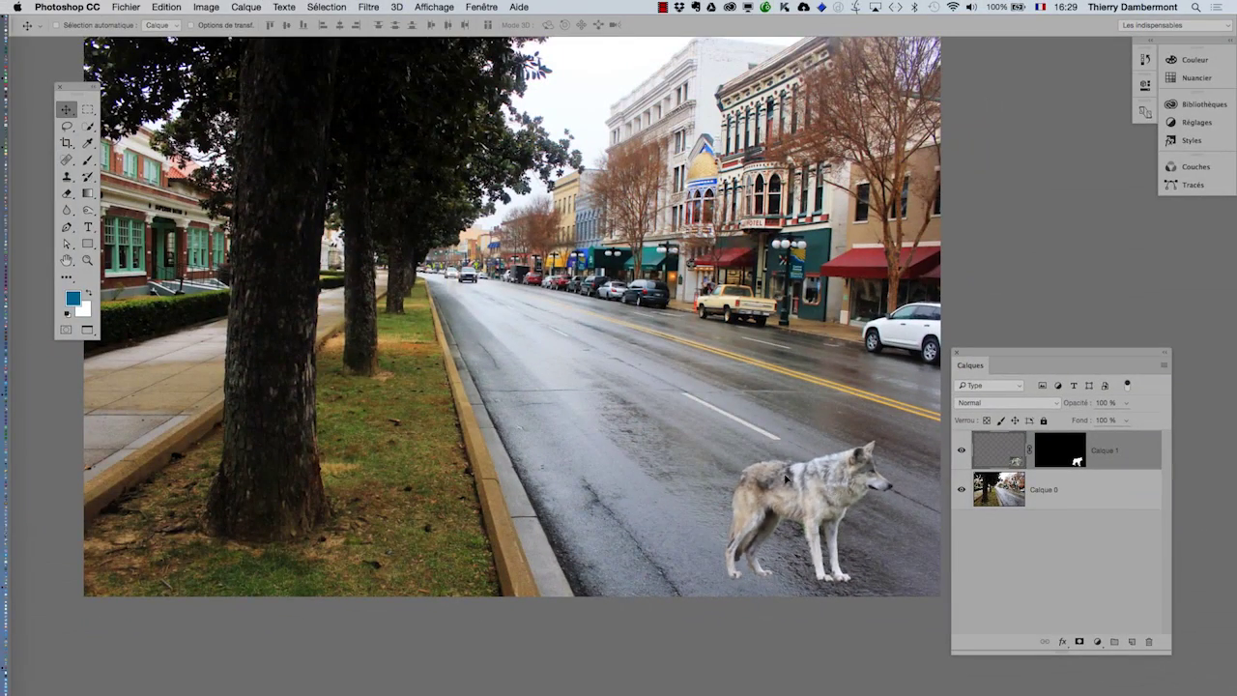
drag(786, 478, 632, 348)
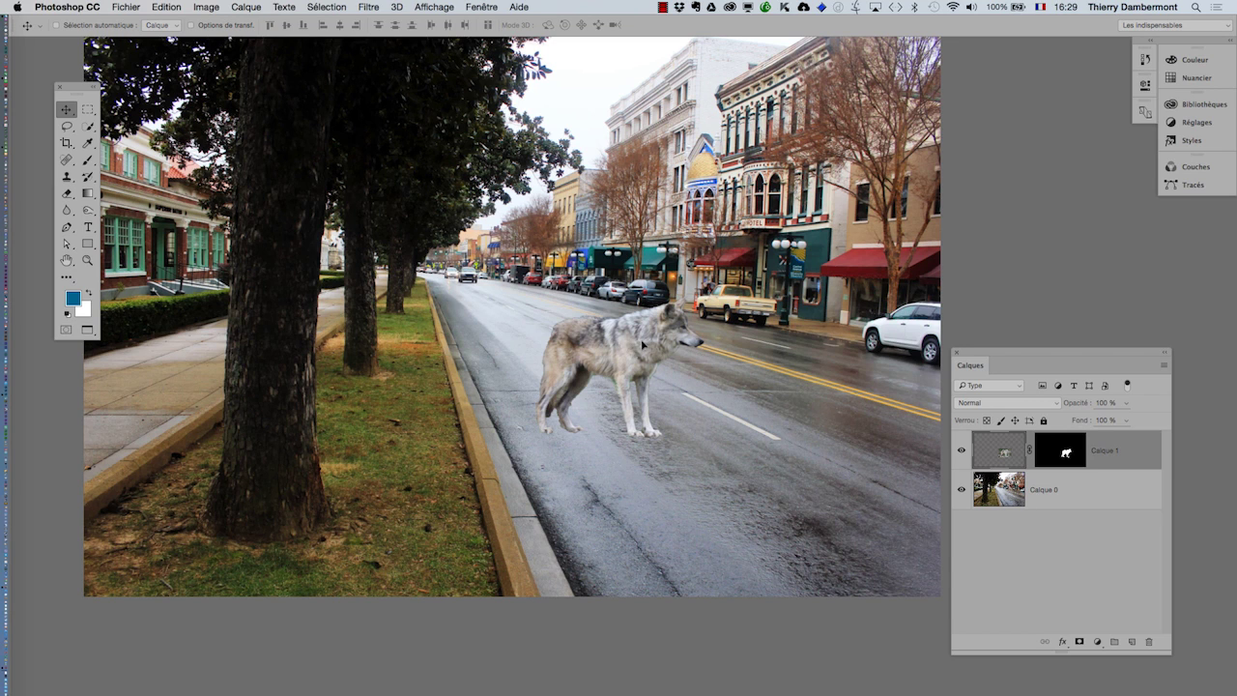
mouse_move(643, 344)
mouse_down()
mouse_move(642, 355)
mouse_move(558, 356)
mouse_up()
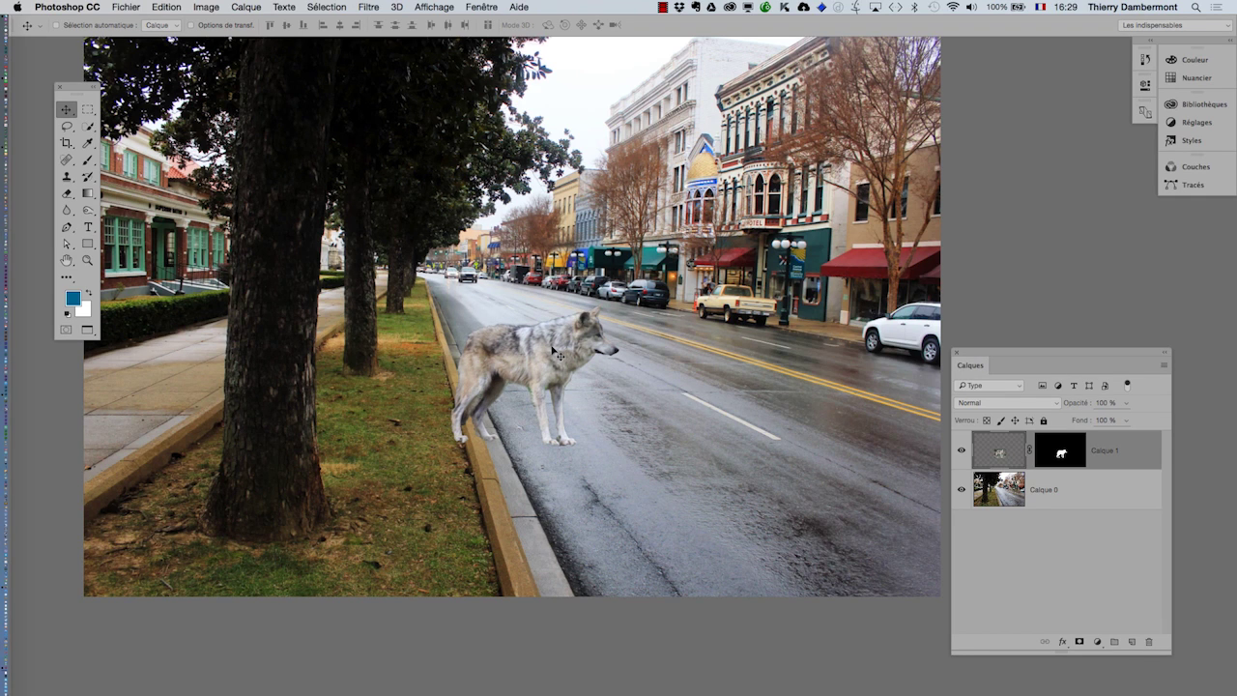
drag(558, 356, 637, 349)
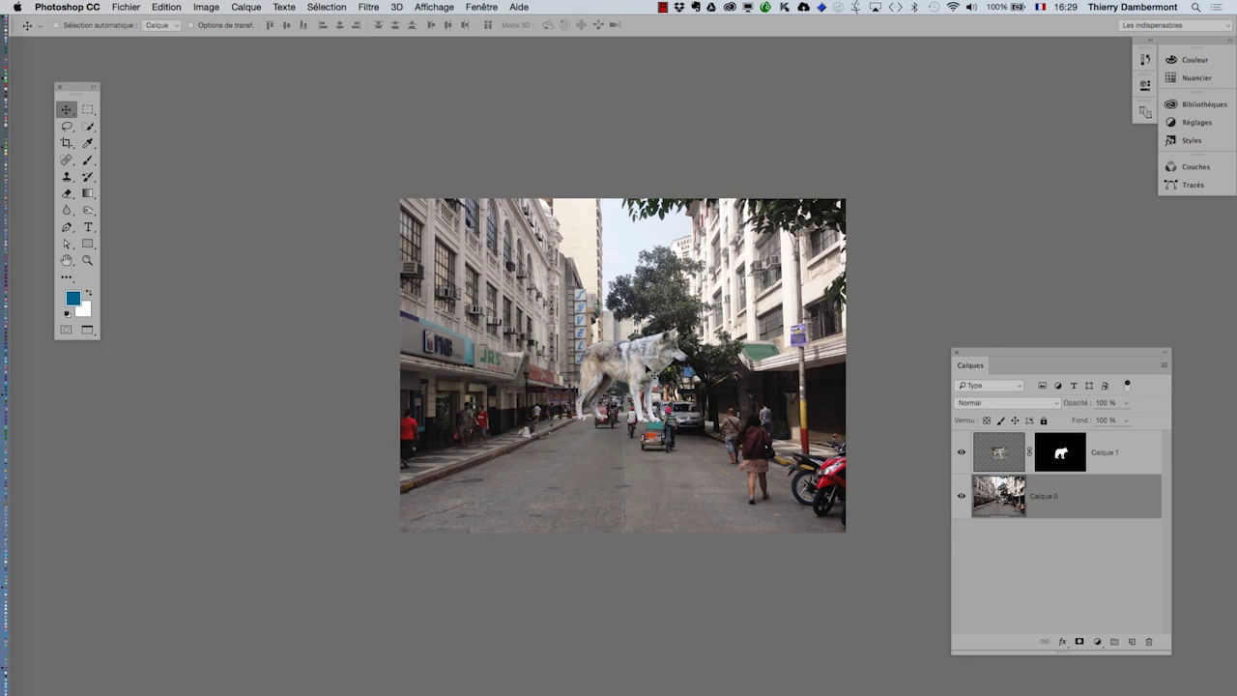
Step: Move the wolf to the street's left side and crop outward to enlarge the canvas
click(980, 435)
drag(650, 362, 554, 431)
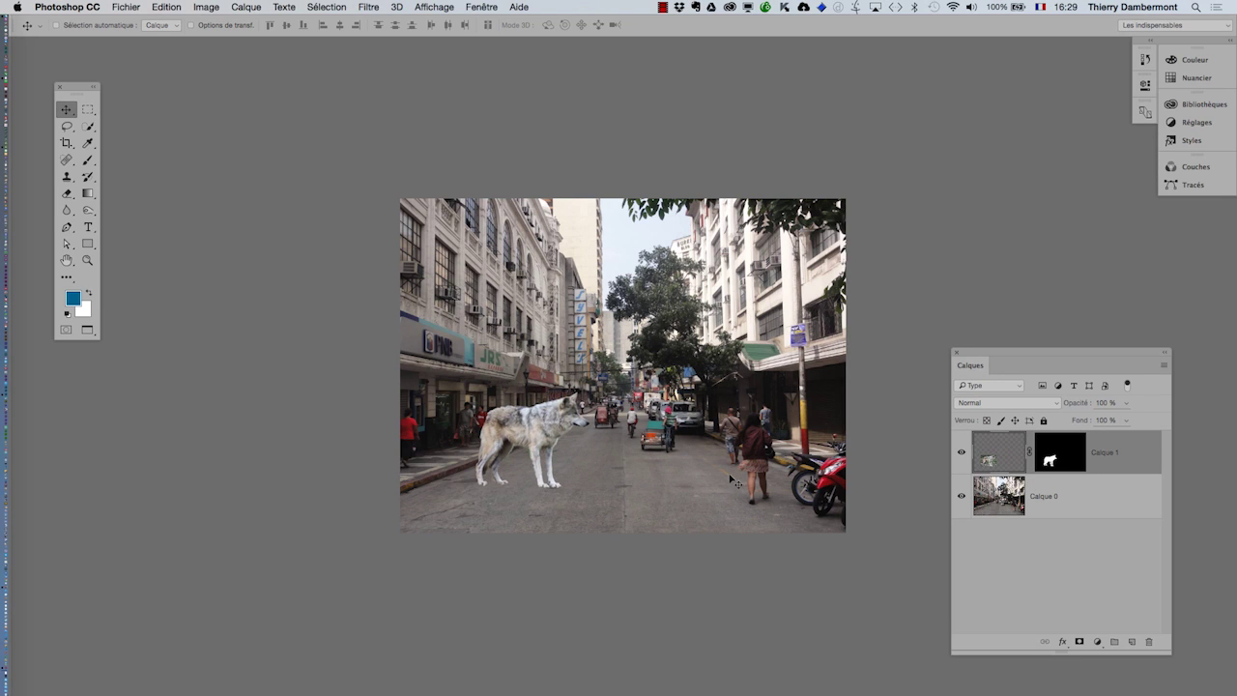
click(1007, 511)
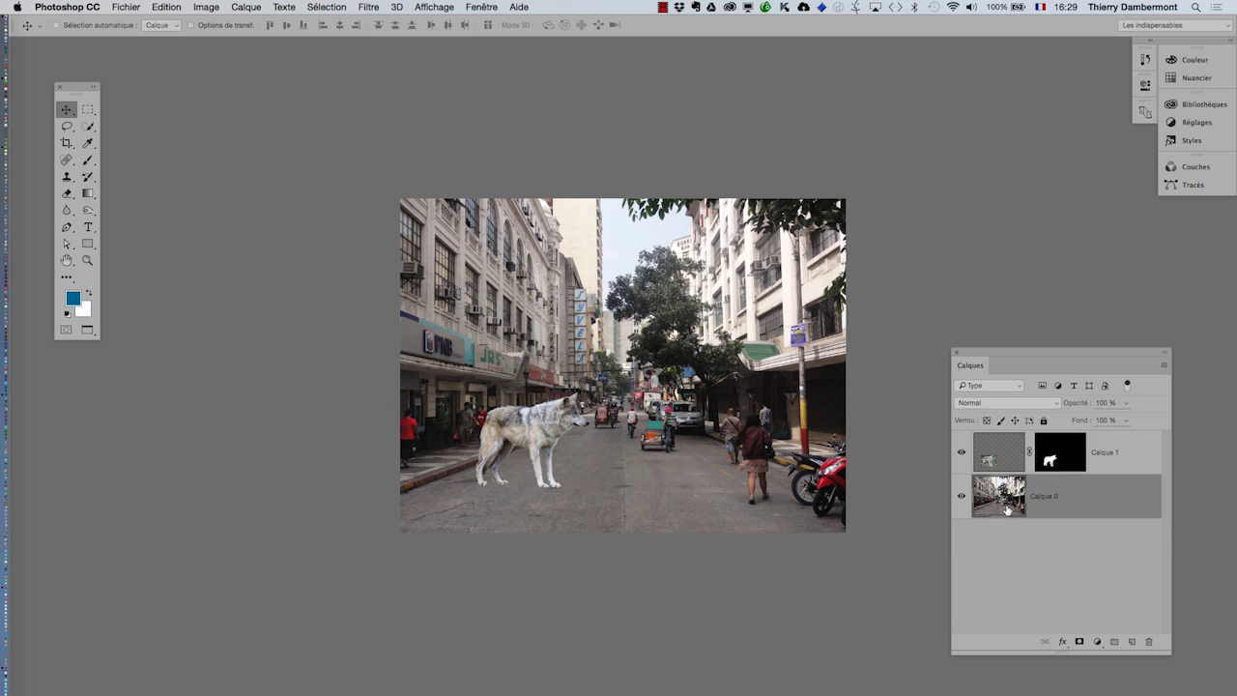
click(67, 145)
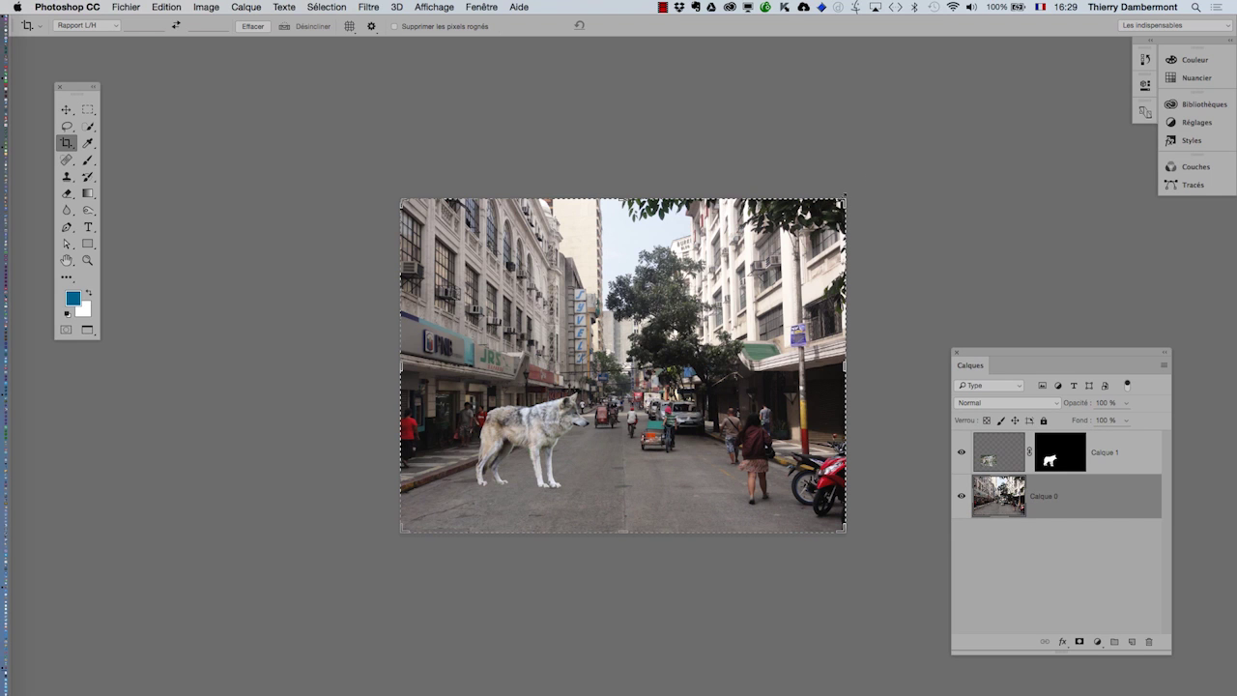
drag(842, 199, 1014, 142)
click(624, 26)
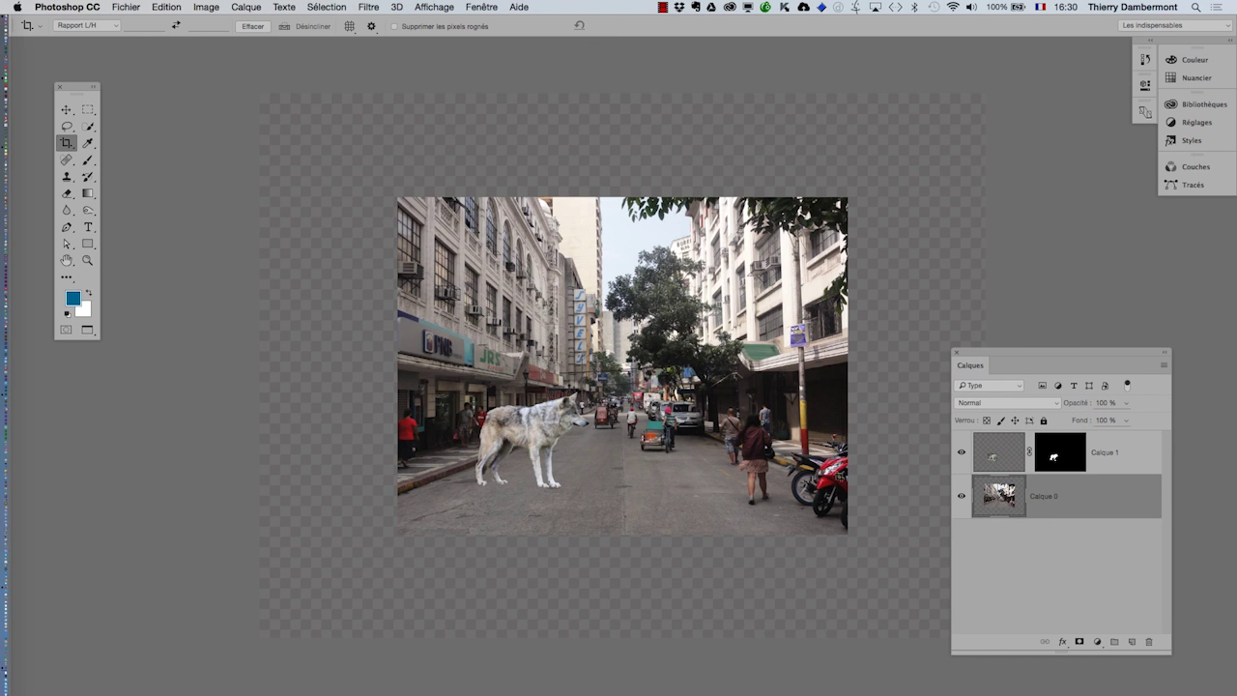
Step: Scale the city street photo Calque 0 up to about 161% to fill the canvas
click(168, 5)
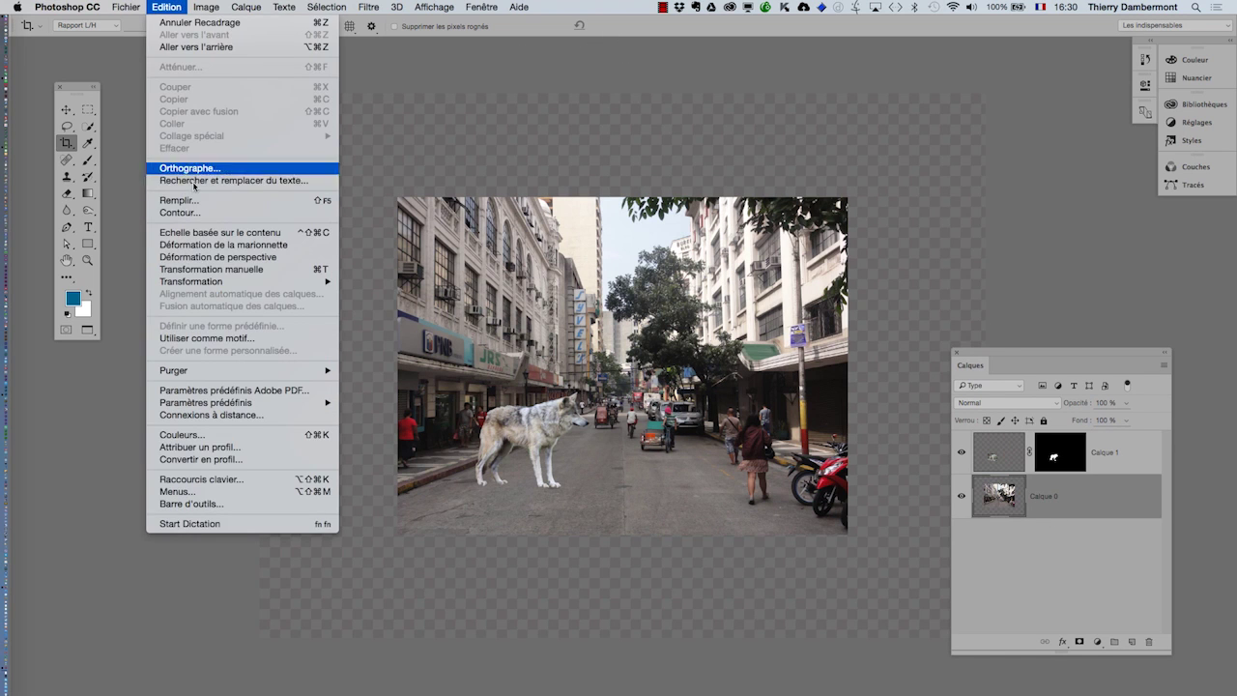
click(218, 270)
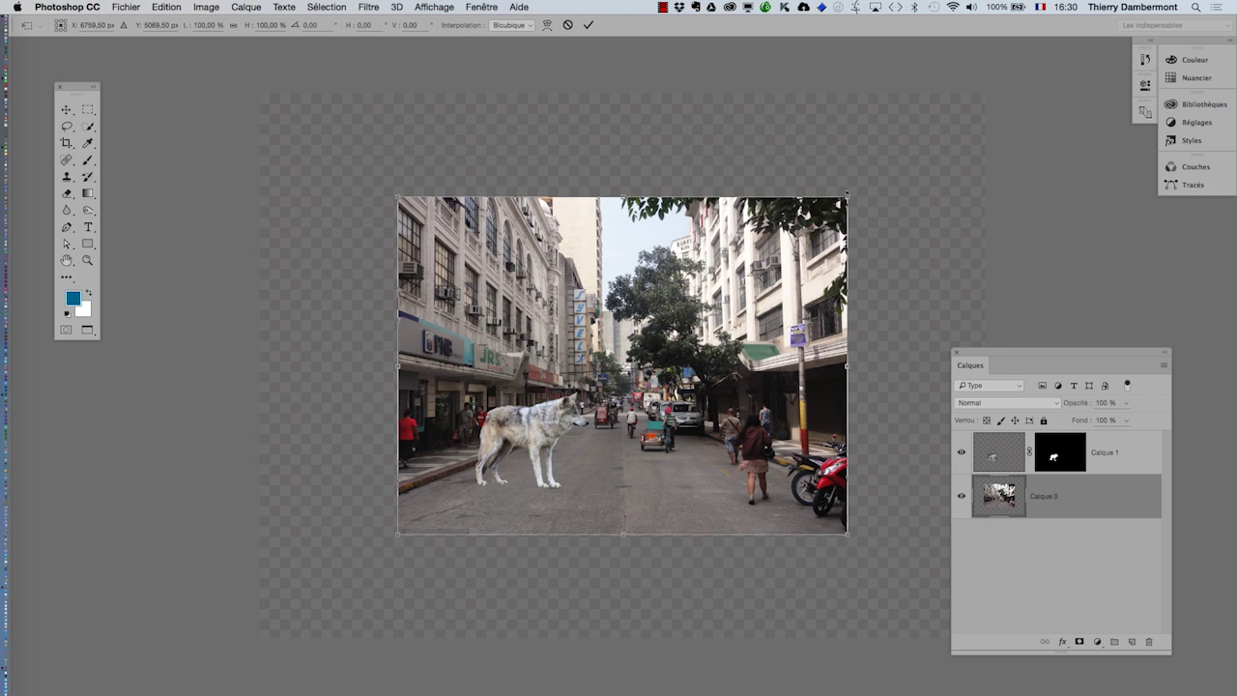
drag(846, 196, 984, 95)
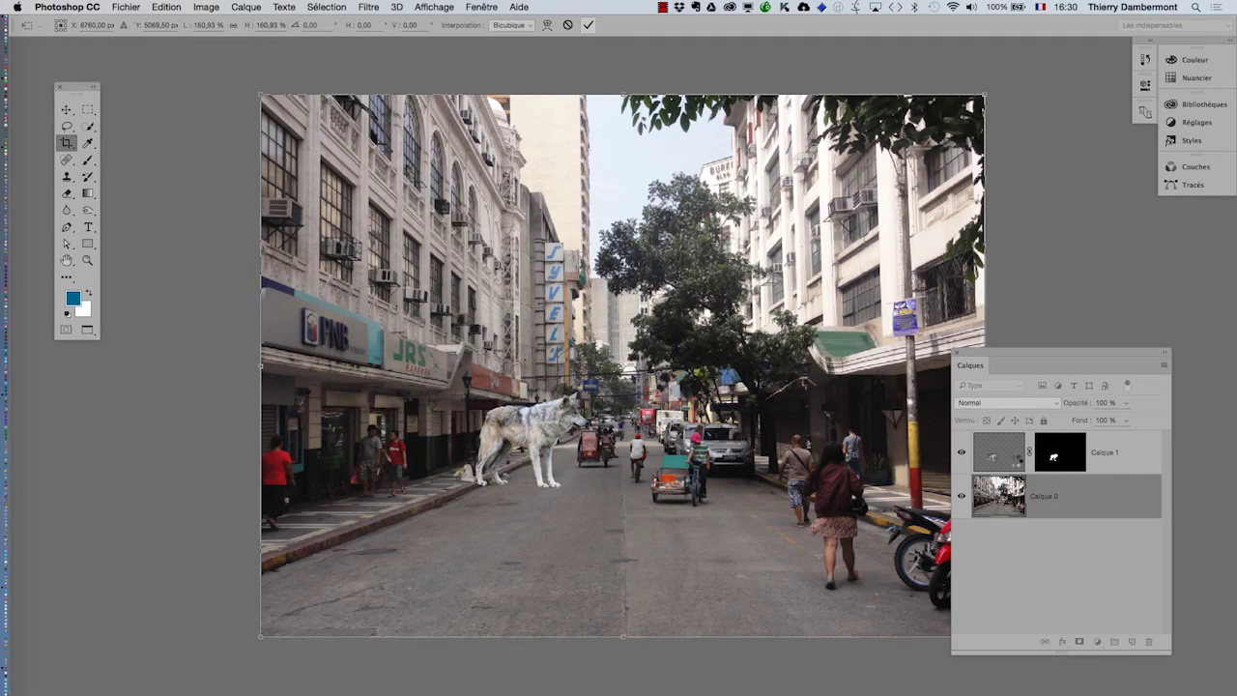
key(Return)
click(1010, 459)
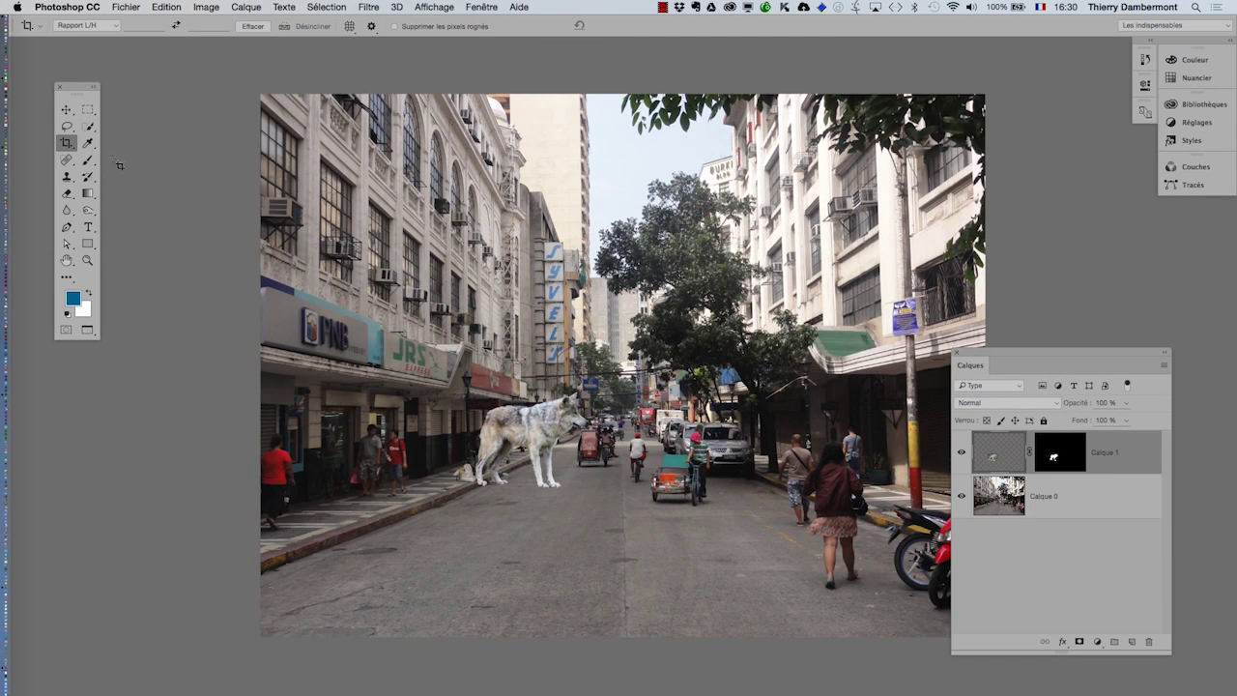
Step: Stand the wolf mid-road in the foreground, just left of the cycle rickshaws
click(66, 112)
mouse_move(532, 430)
mouse_down()
mouse_move(620, 504)
mouse_move(556, 517)
mouse_move(545, 489)
mouse_move(575, 495)
mouse_move(549, 515)
mouse_up()
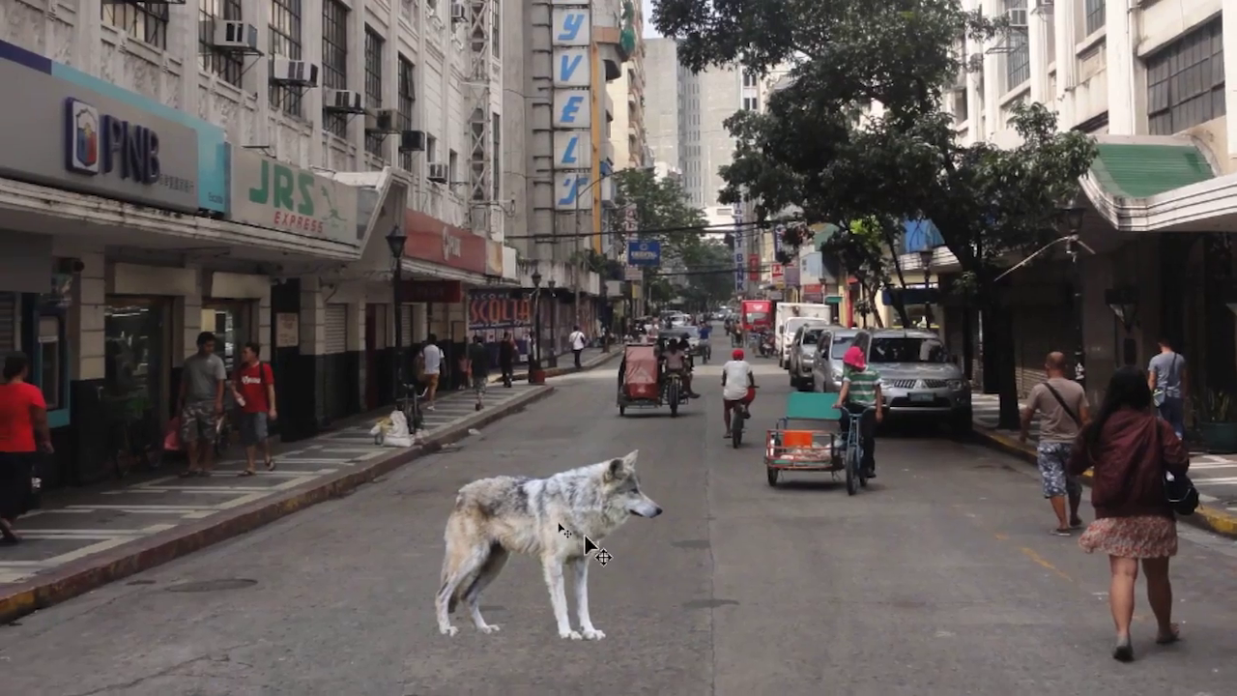
drag(584, 537, 595, 466)
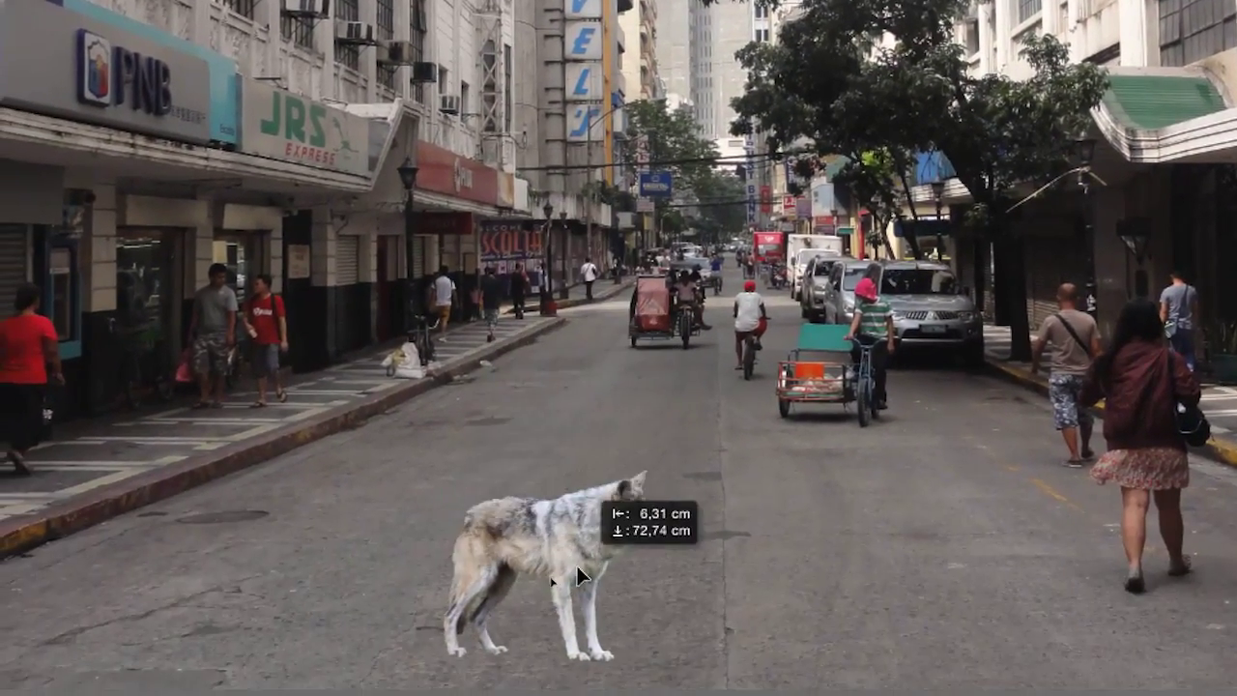
mouse_move(623, 532)
mouse_down()
mouse_move(563, 596)
mouse_move(577, 591)
mouse_up()
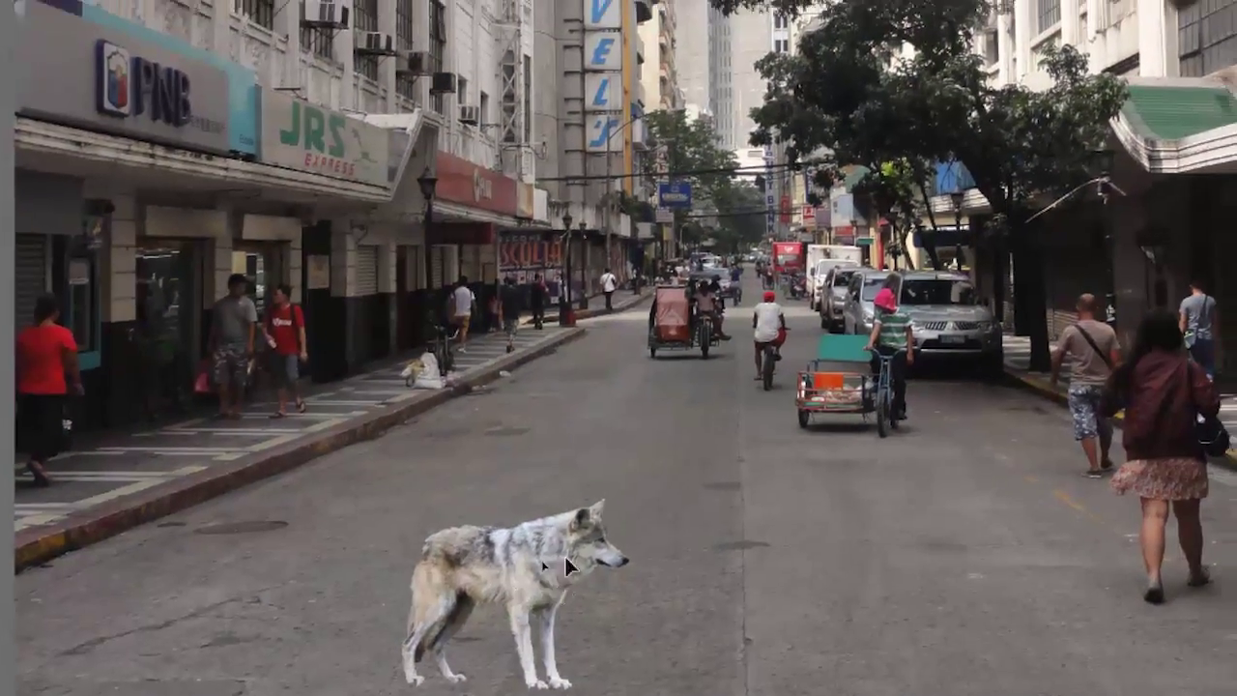
drag(577, 590, 595, 521)
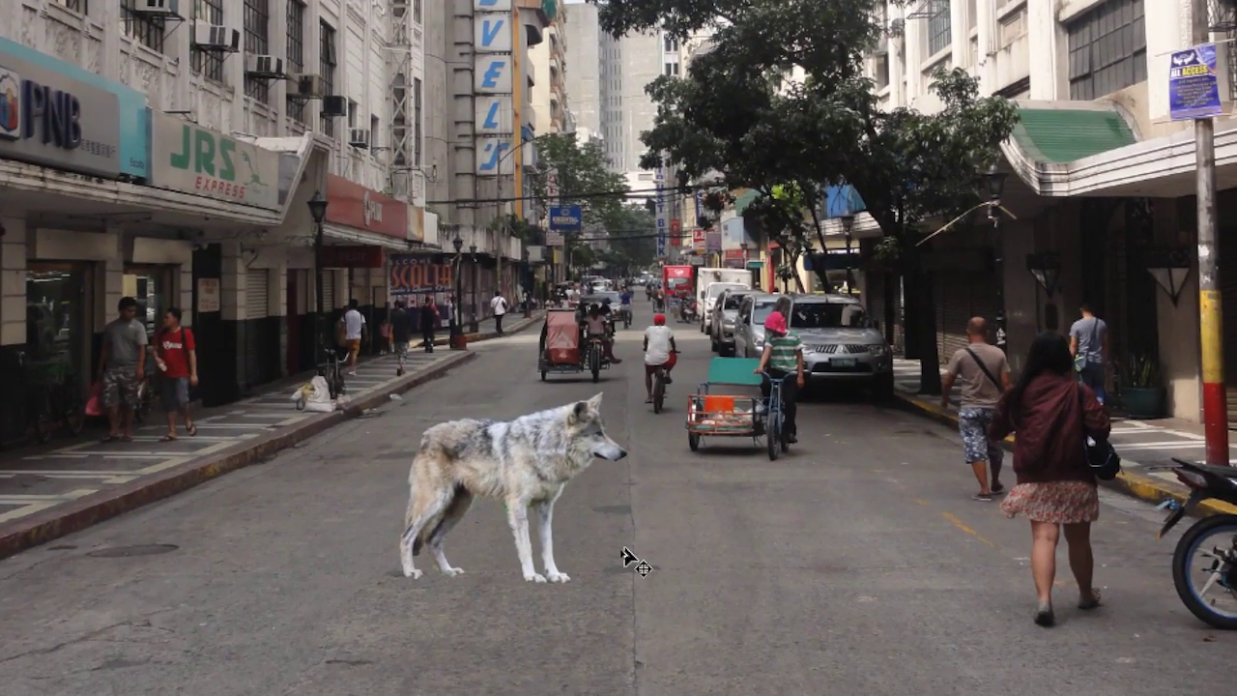